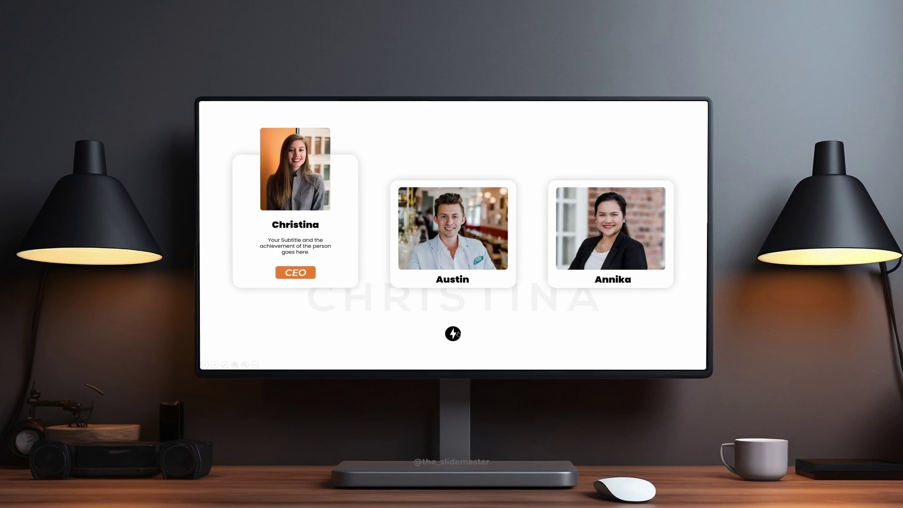
- Flip the opening slide dark, light and dark again, then expand Annika's CFO card
click(453, 335)
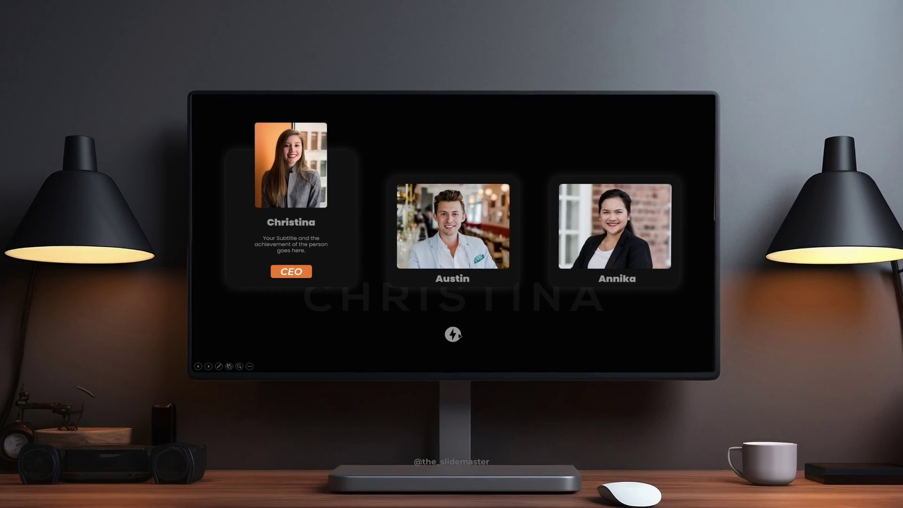
click(454, 335)
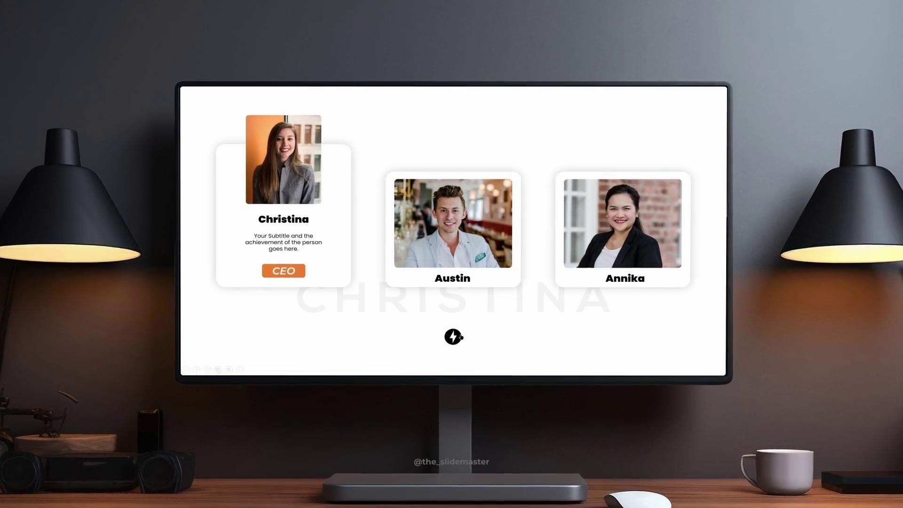
click(449, 337)
click(644, 279)
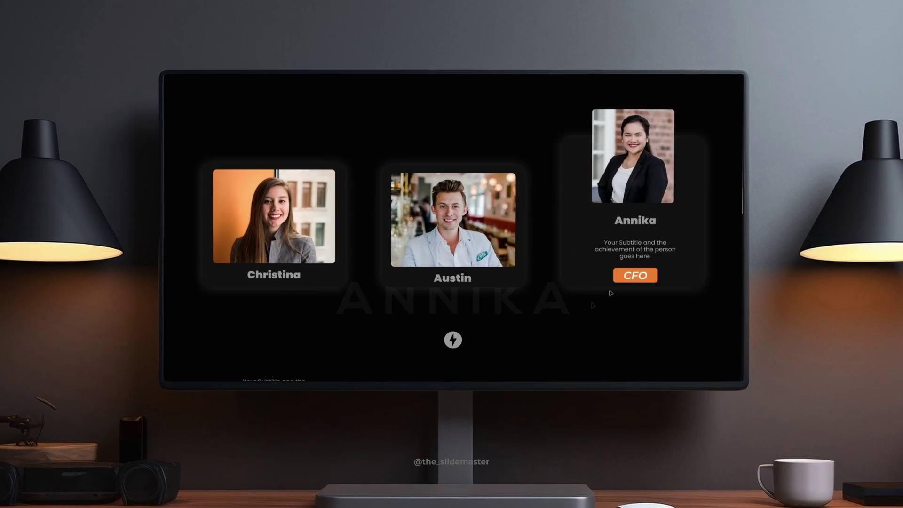
click(457, 342)
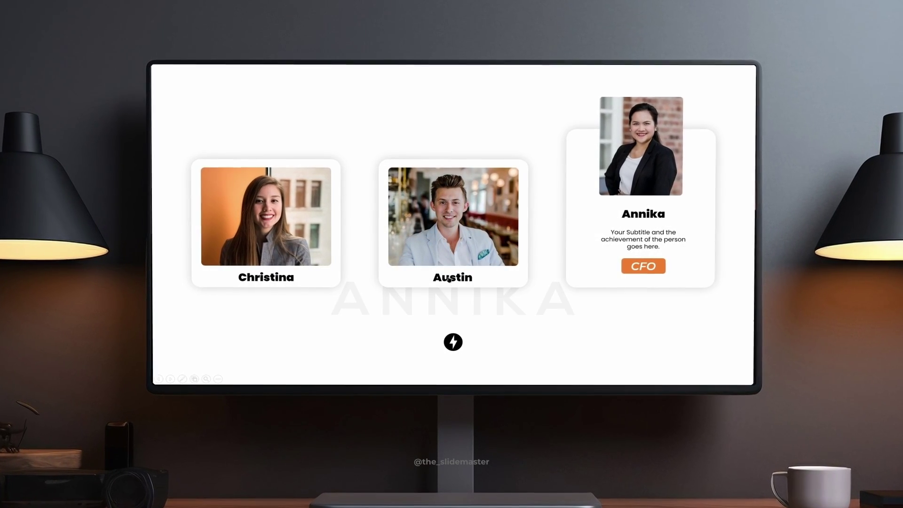
- Feature Austin's VP card, Annika's card in dark theme, and Christina's CEO card in light
click(460, 344)
click(461, 346)
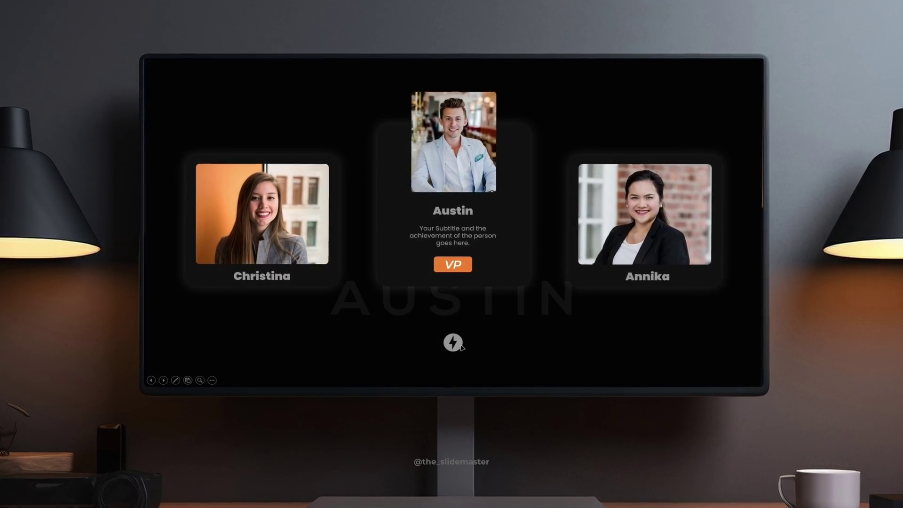
click(322, 290)
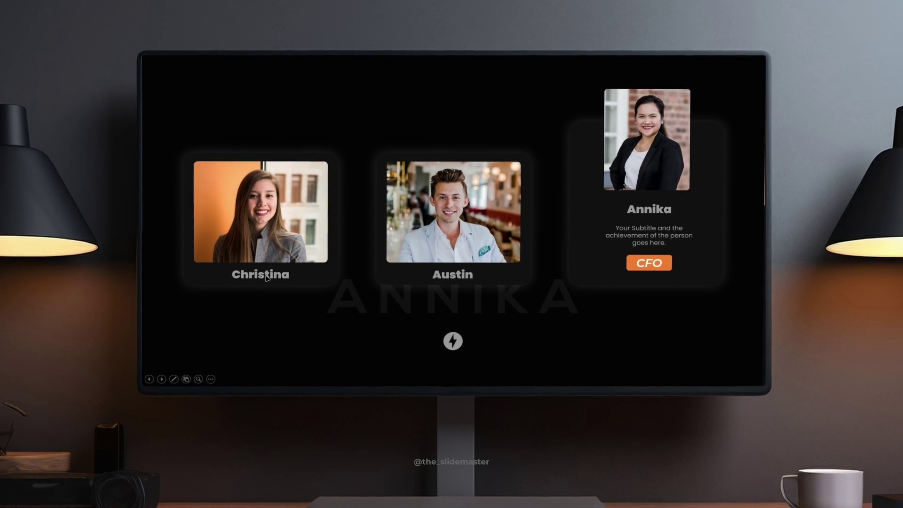
click(266, 277)
click(461, 339)
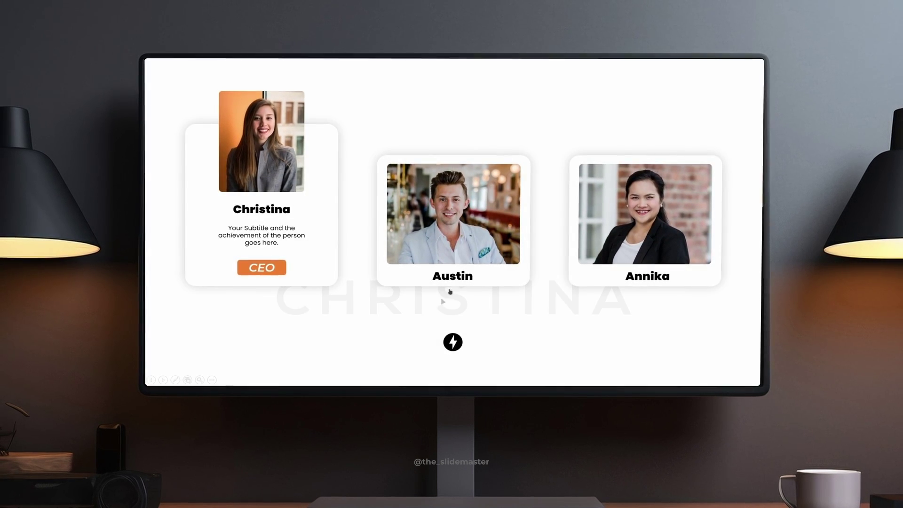
- Return to THE TEAM overview, flip it dark, light, dark, then feature Austin in light
click(461, 340)
click(461, 341)
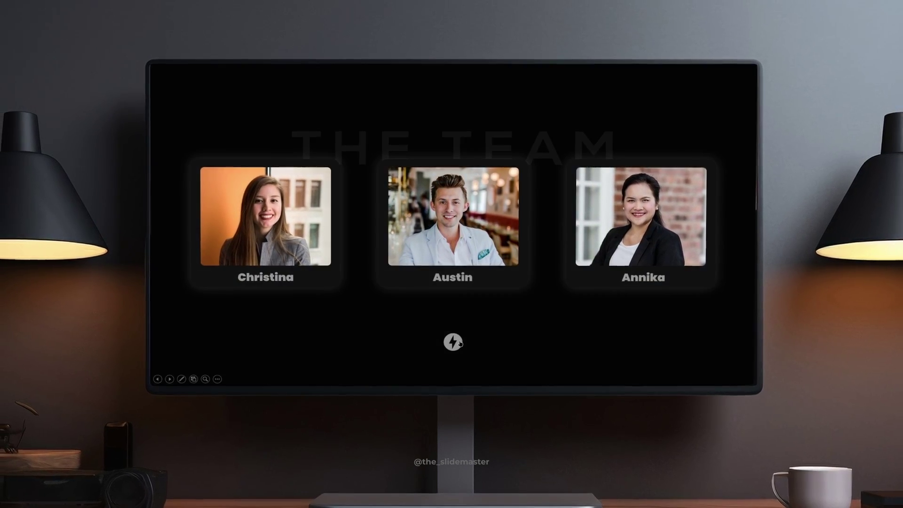
click(461, 341)
click(461, 342)
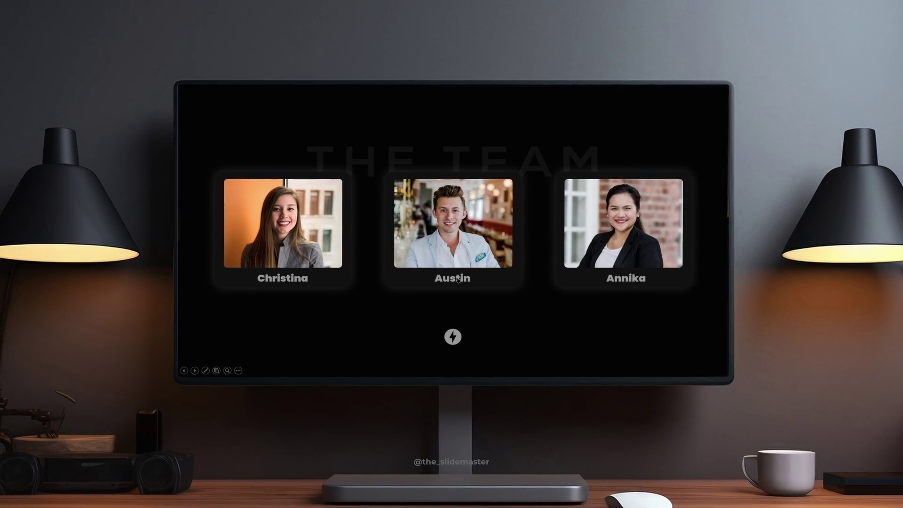
click(459, 279)
click(458, 336)
- Toggle the slide theme once more, then subscribe with all notifications and like the video
click(458, 336)
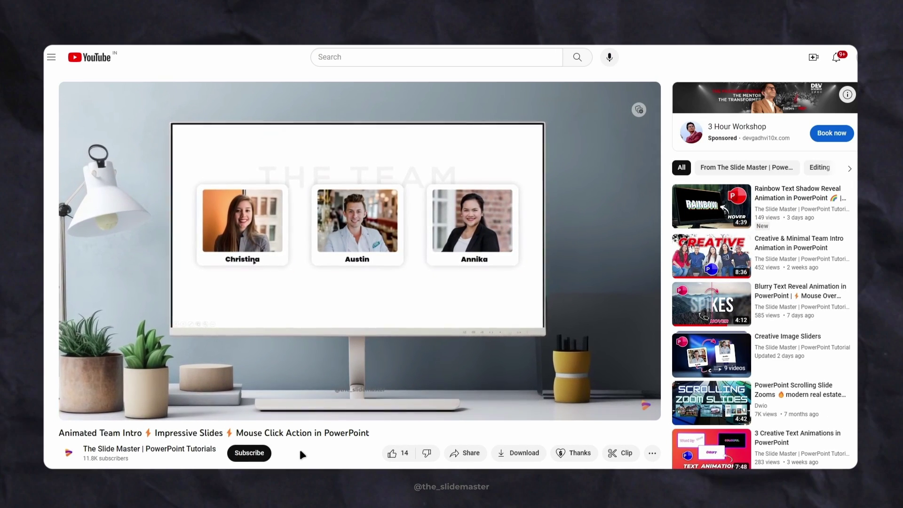
click(263, 454)
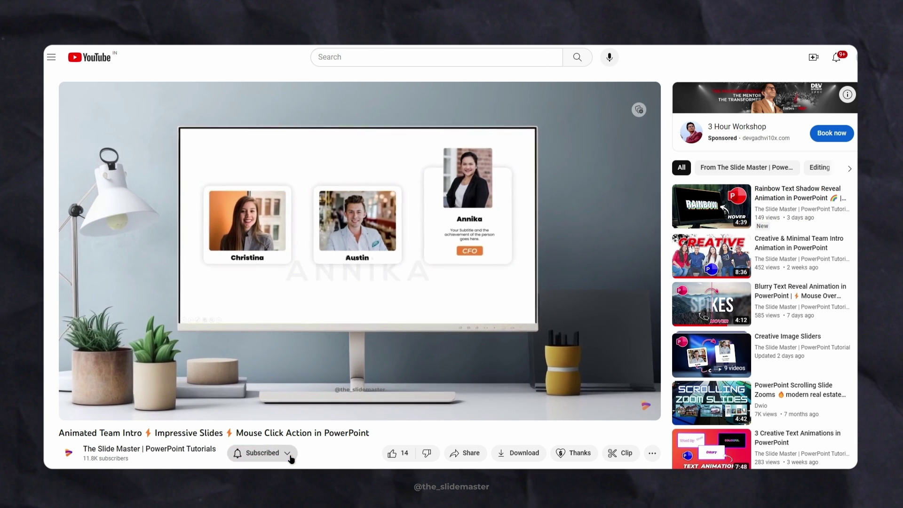
click(285, 458)
click(289, 380)
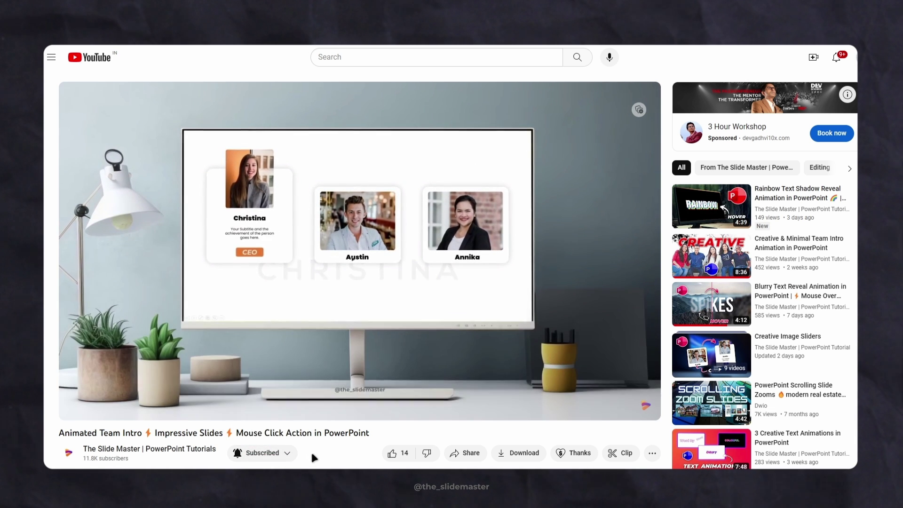
click(393, 454)
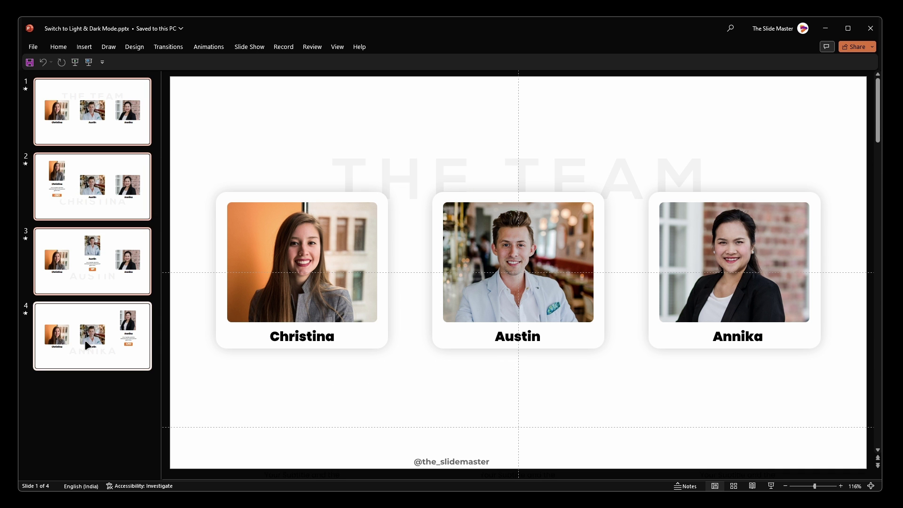
- Group the four slides into a collapsed section named 'Light Mode'
right_click(84, 340)
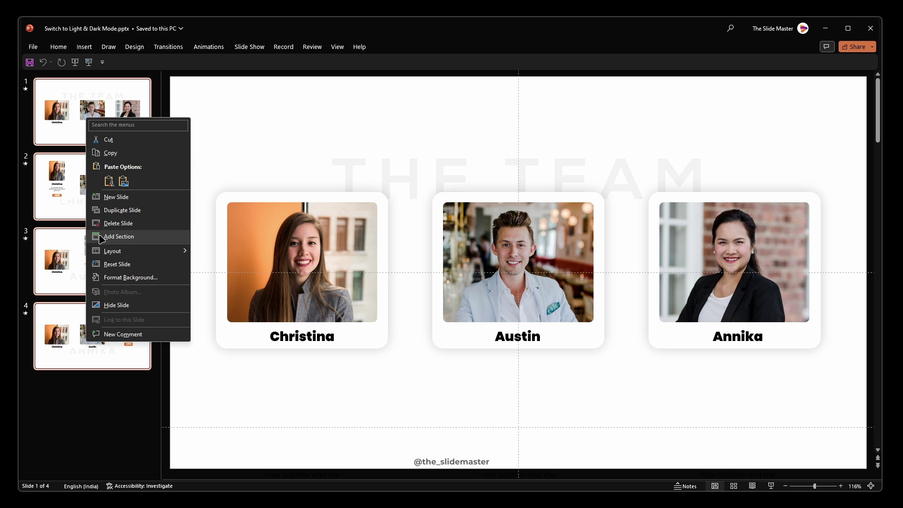
click(118, 237)
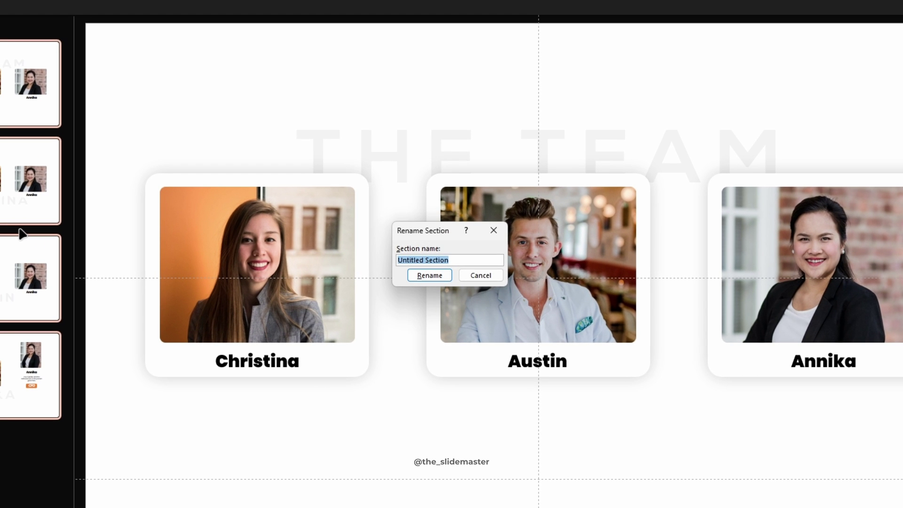
key(Return)
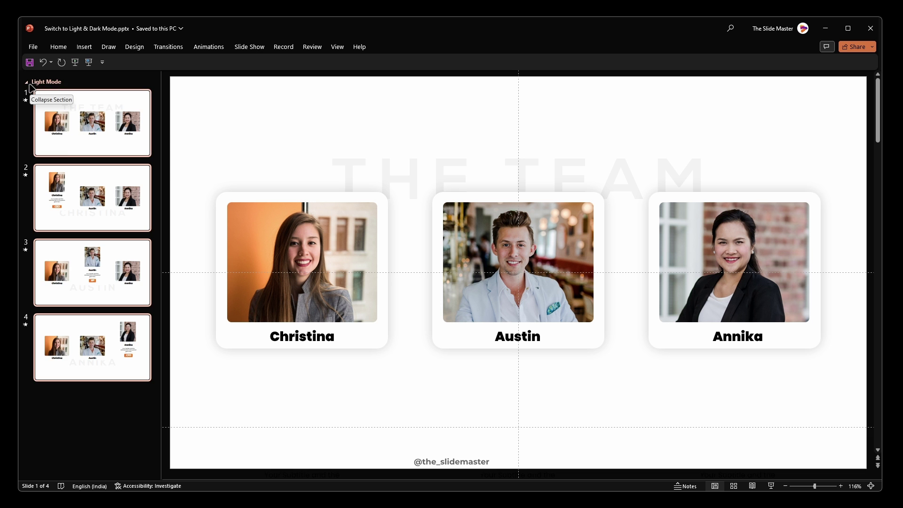
click(27, 82)
- Add an empty 'Dark Mode' section after it and copy the four slides
right_click(74, 114)
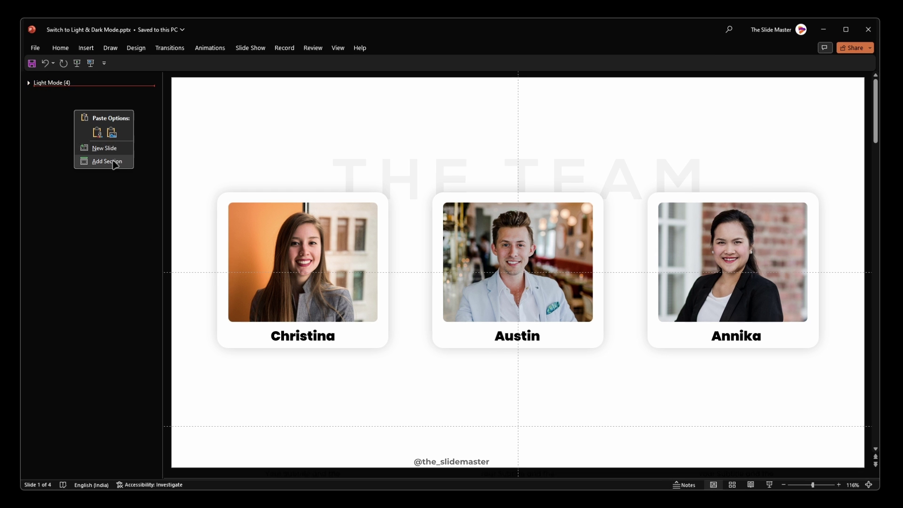
click(118, 161)
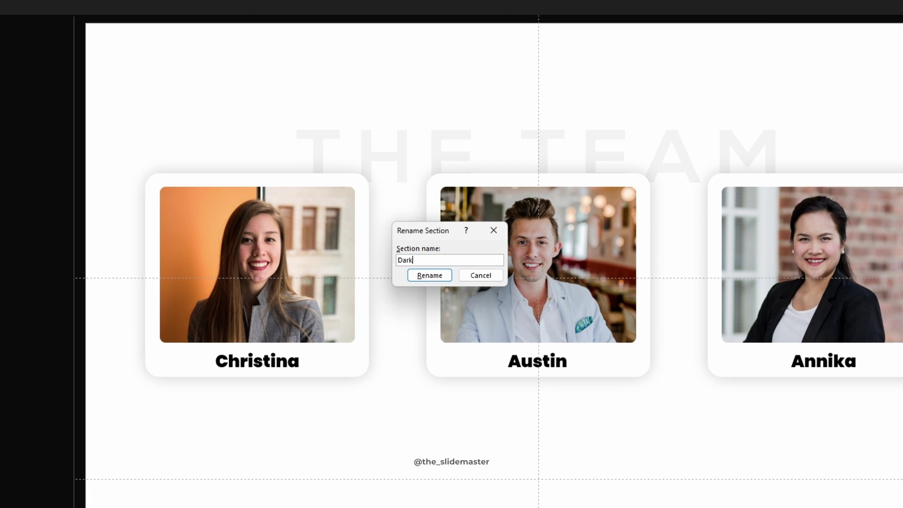
text(Dark Mode)
key(Return)
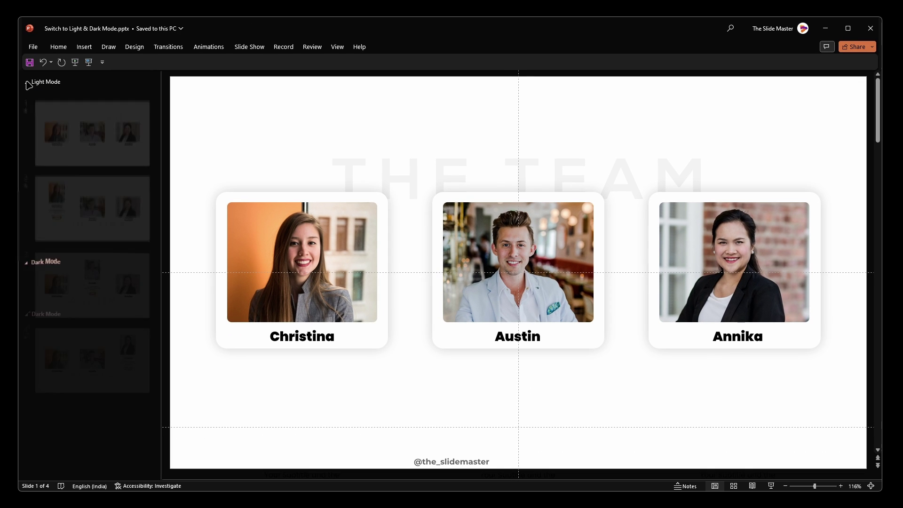
key(ctrl+c)
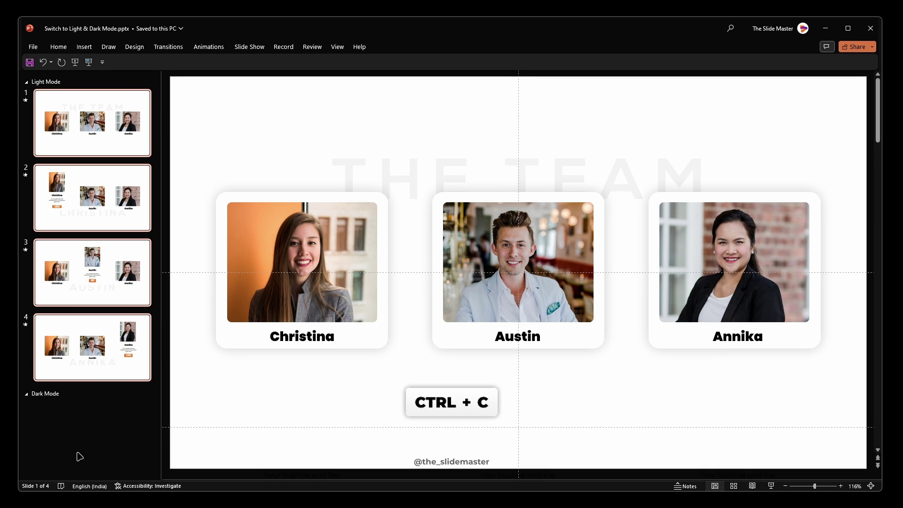
- Paste the four copied slides into the Dark Mode section as slides 5–8
click(44, 400)
key(ctrl+v)
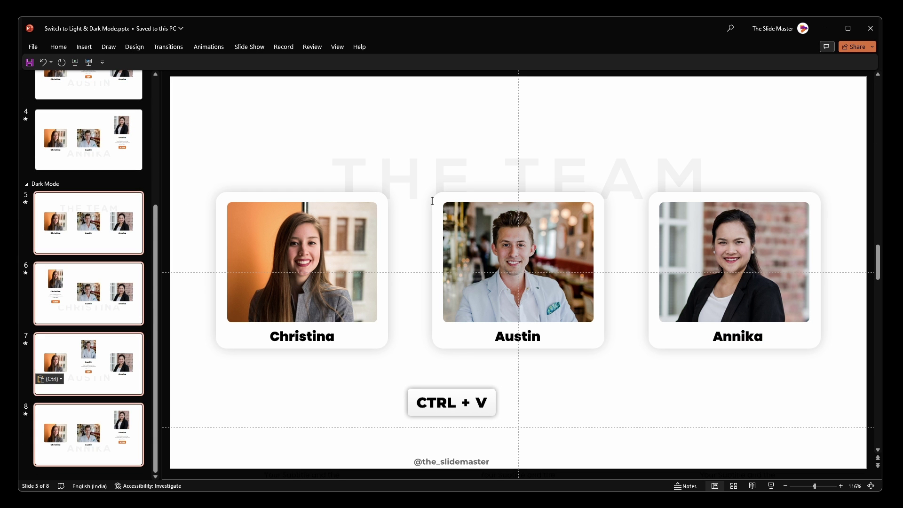
scroll(442, 199, down, 5)
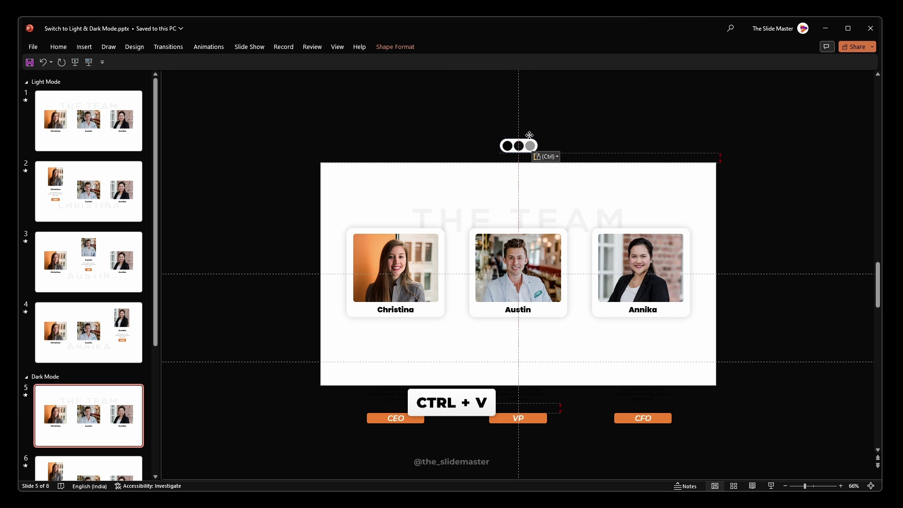
scroll(120, 445, down, 3)
- Paste the light/dark toggle shape onto slides 6, 7 and 8
click(81, 354)
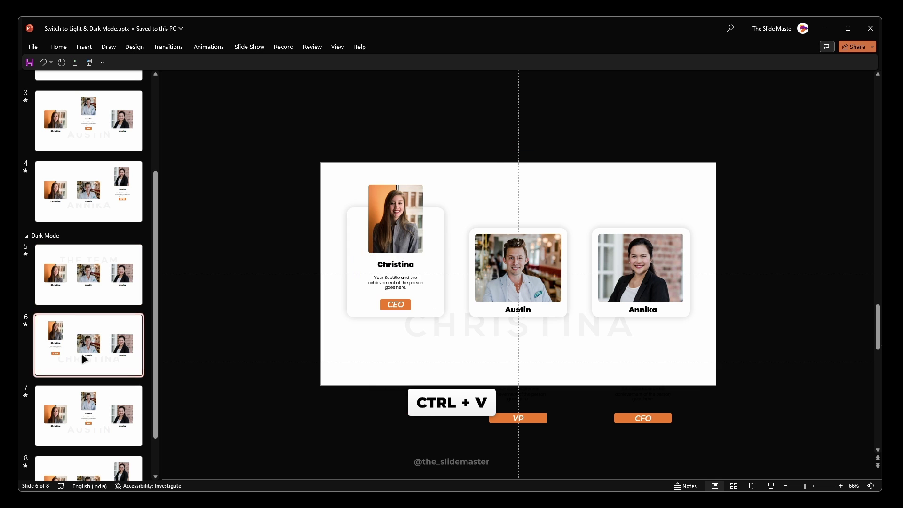
key(ctrl+v)
click(94, 421)
key(ctrl+v)
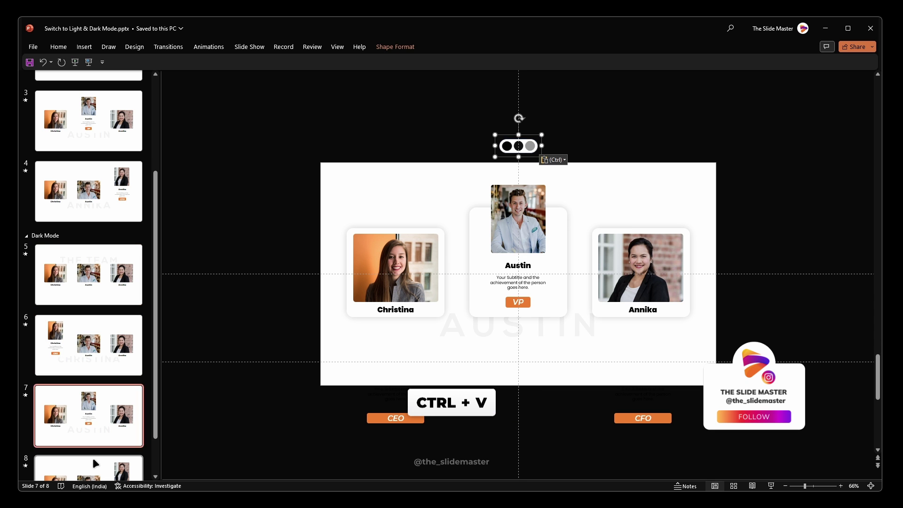
click(92, 458)
key(ctrl+v)
- Fill slide 5's white backdrop with the toggle's black via the eyedropper, then select the name labels
click(82, 248)
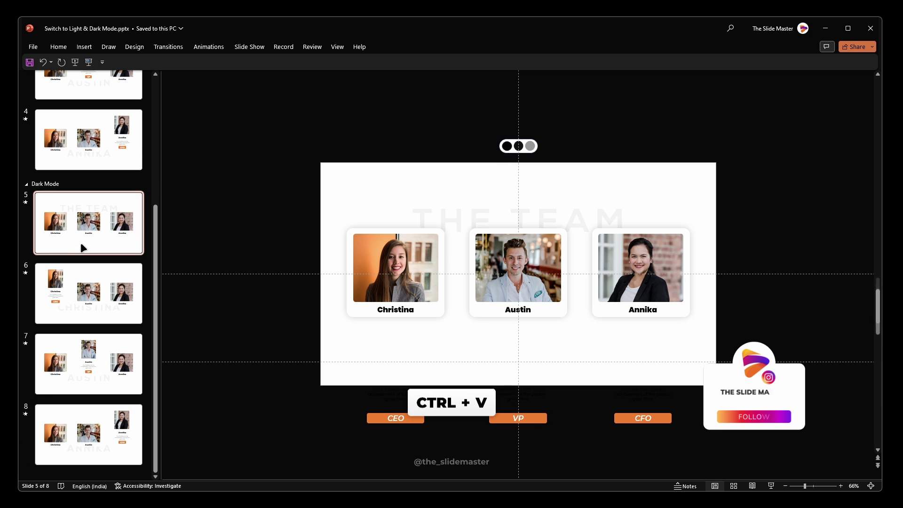
scroll(352, 185, up, 1)
click(380, 179)
right_click(354, 169)
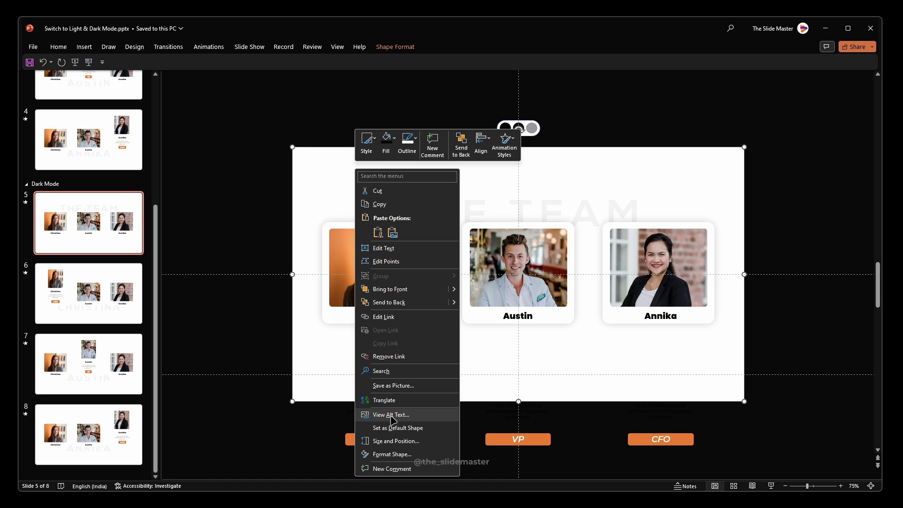
click(378, 455)
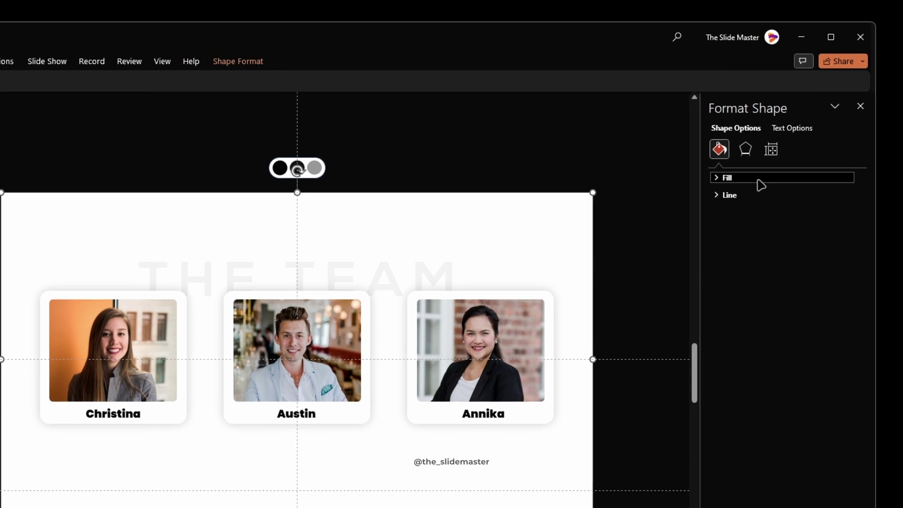
click(793, 139)
click(847, 285)
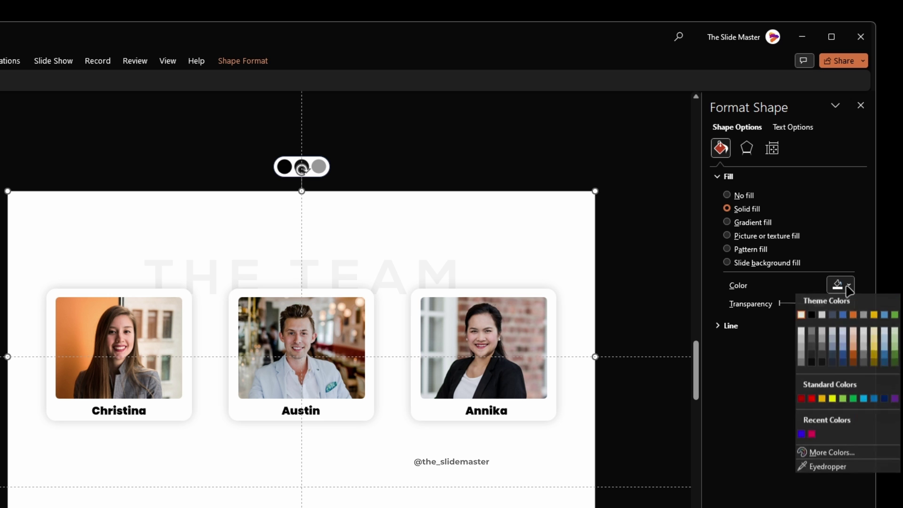
click(829, 469)
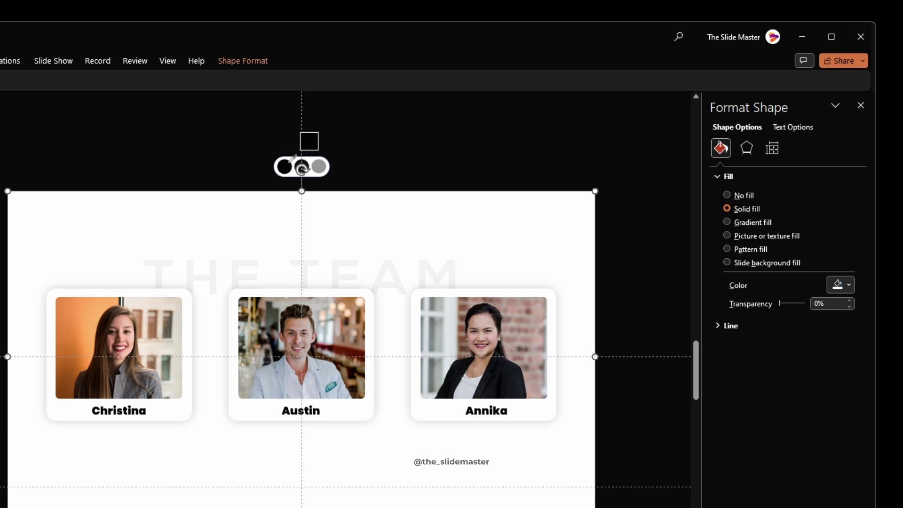
click(288, 164)
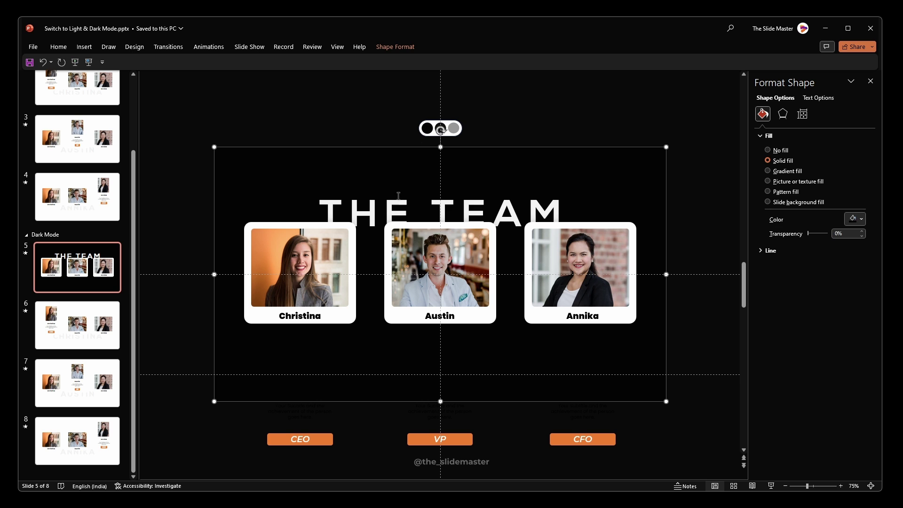
drag(149, 292, 679, 339)
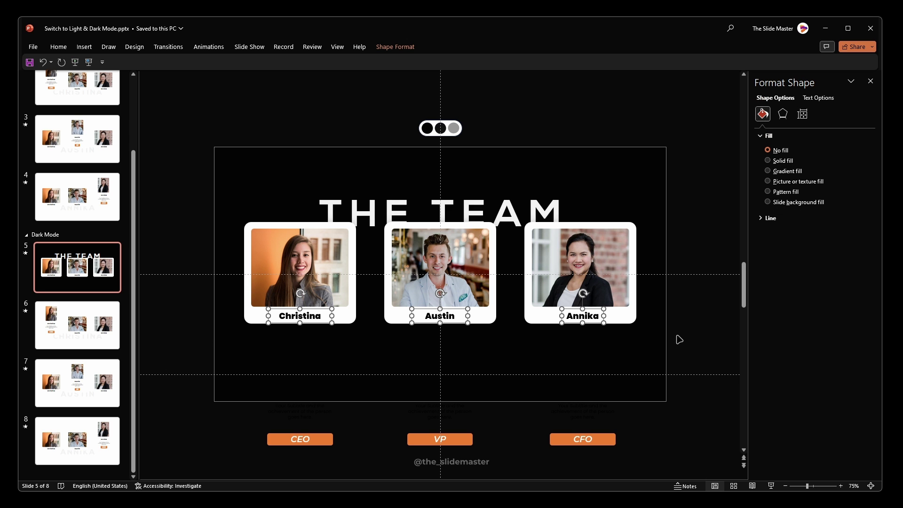
- Colour the three name labels and description texts with the toggle's grey using the eyedropper
click(818, 98)
click(868, 210)
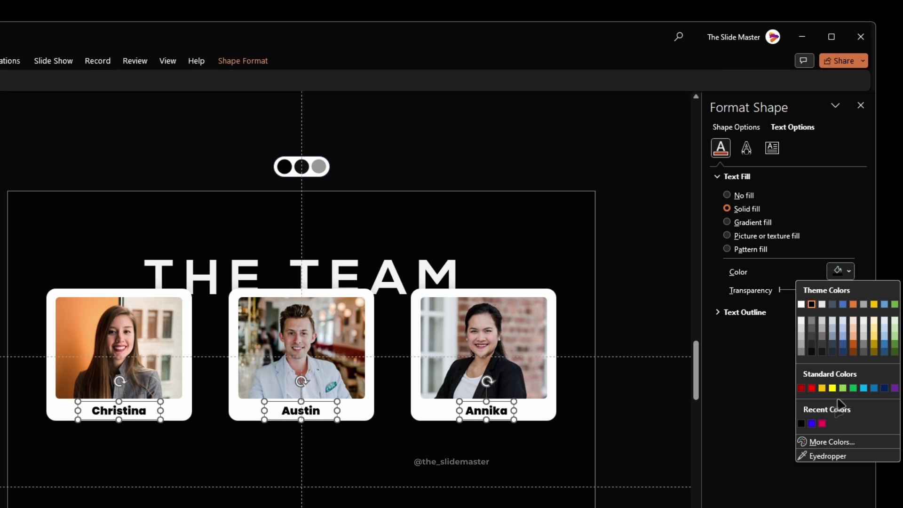
click(828, 455)
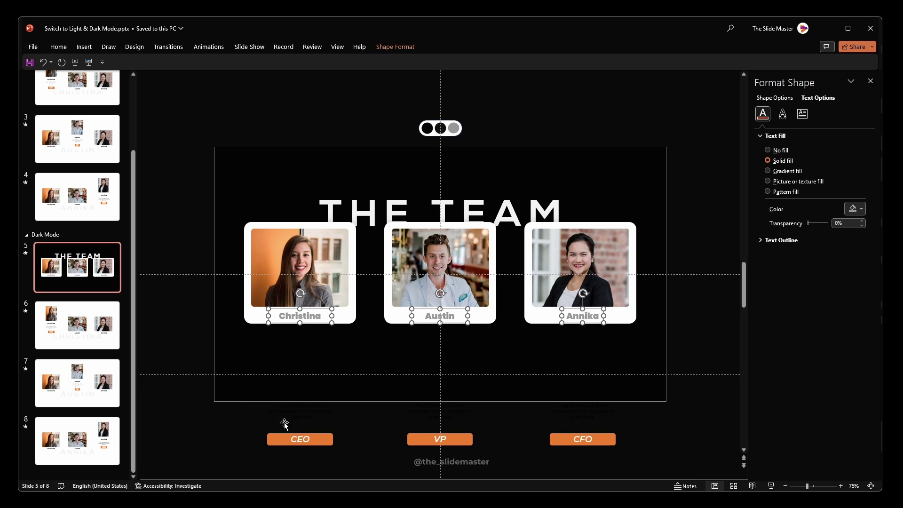
drag(157, 375, 671, 438)
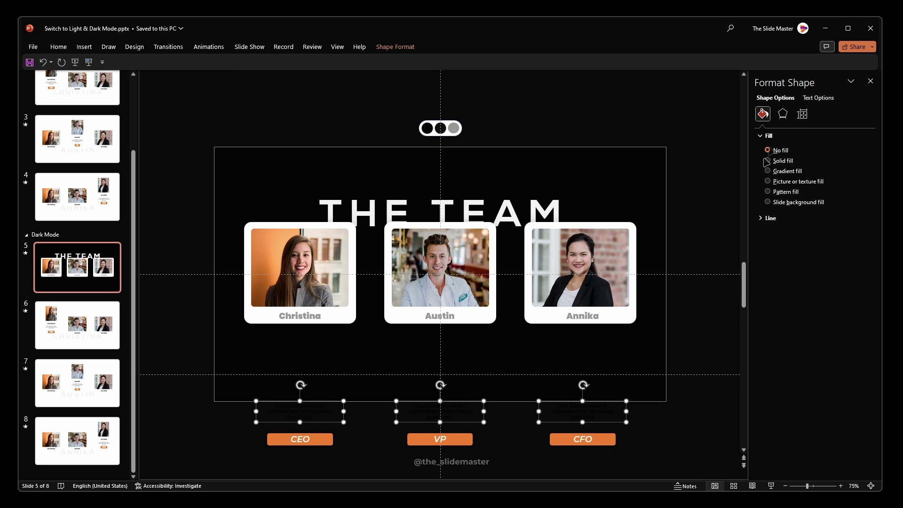
click(817, 98)
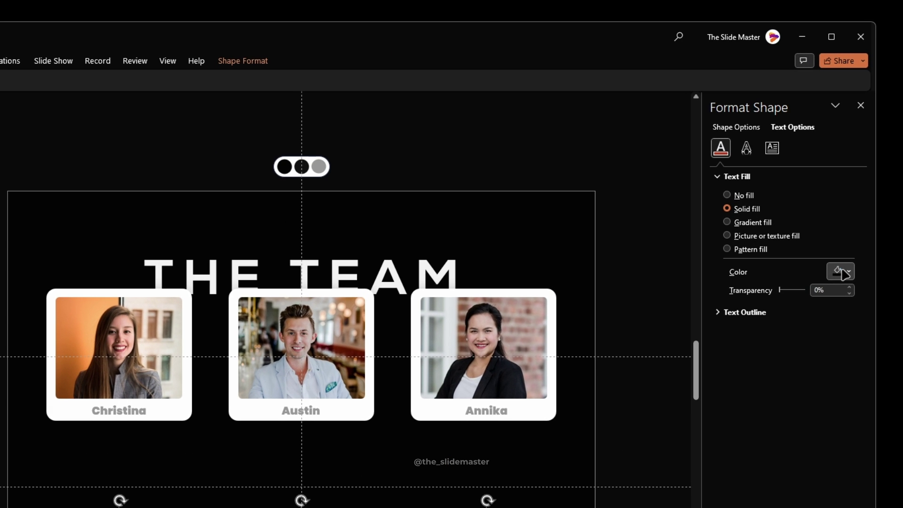
click(860, 208)
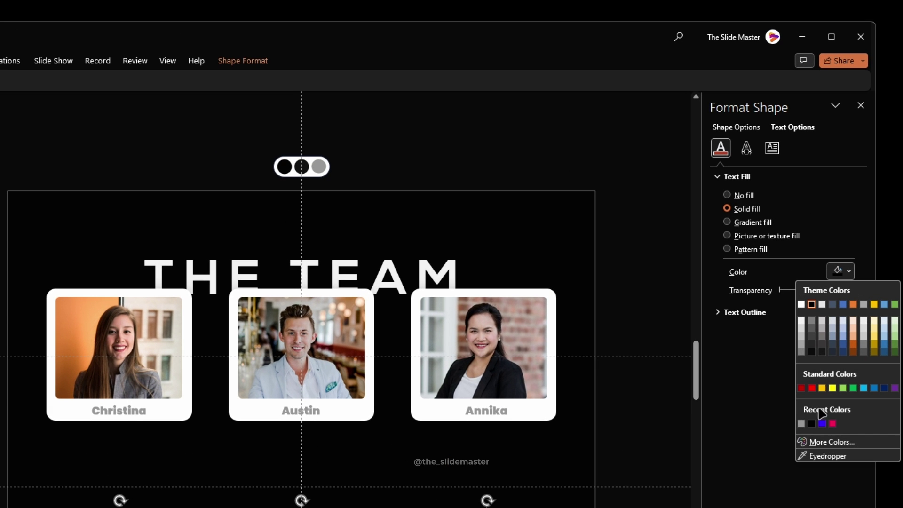
click(822, 457)
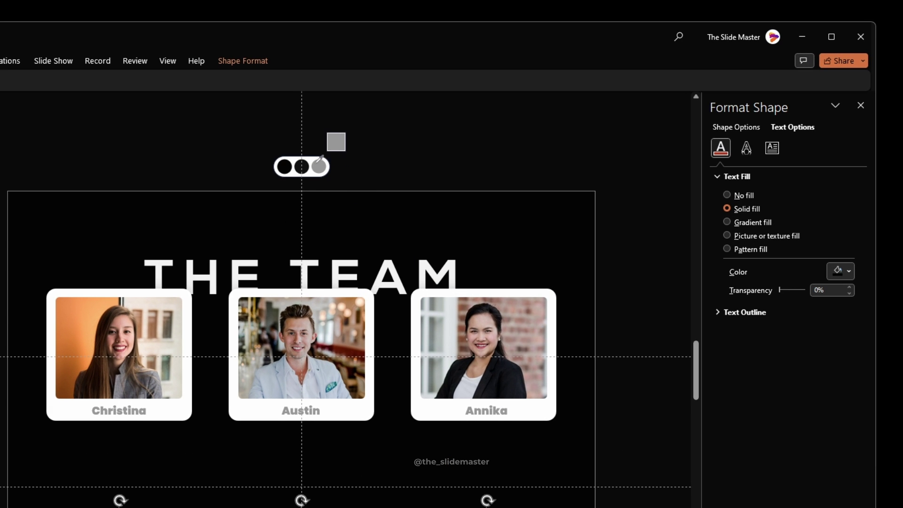
click(320, 161)
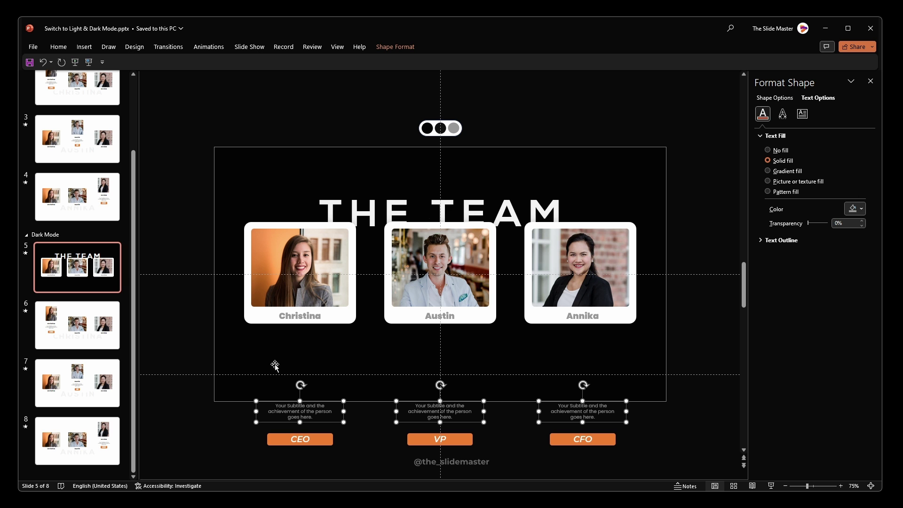
- Recolour THE TEAM title with the toggle's dark grey so it fades into the backdrop
click(169, 219)
click(351, 192)
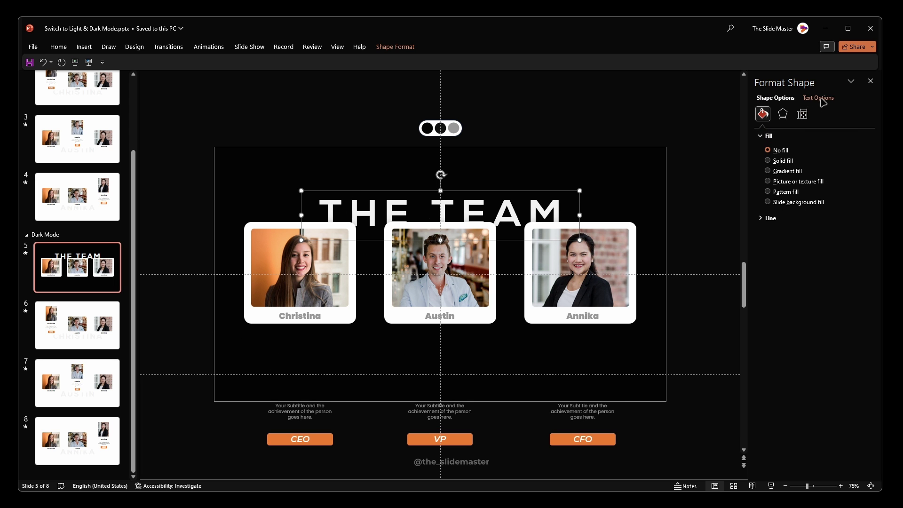
click(820, 99)
click(858, 209)
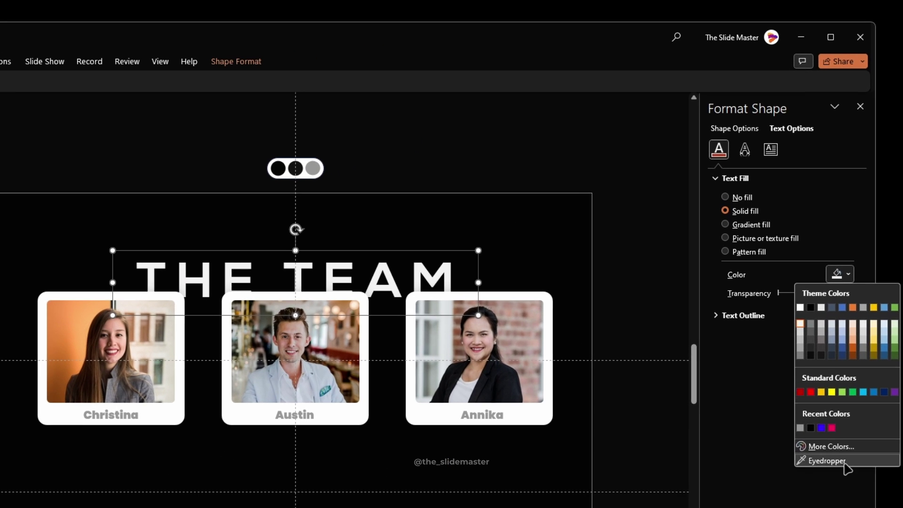
click(842, 361)
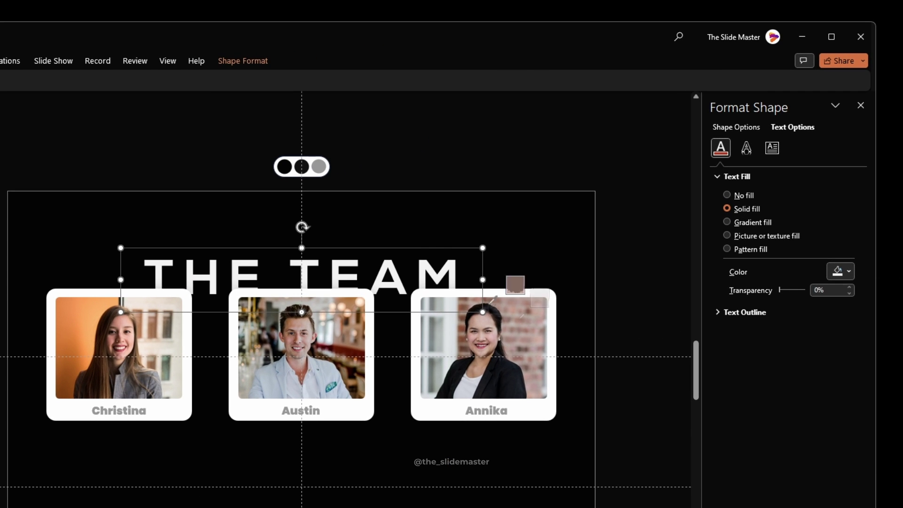
click(309, 161)
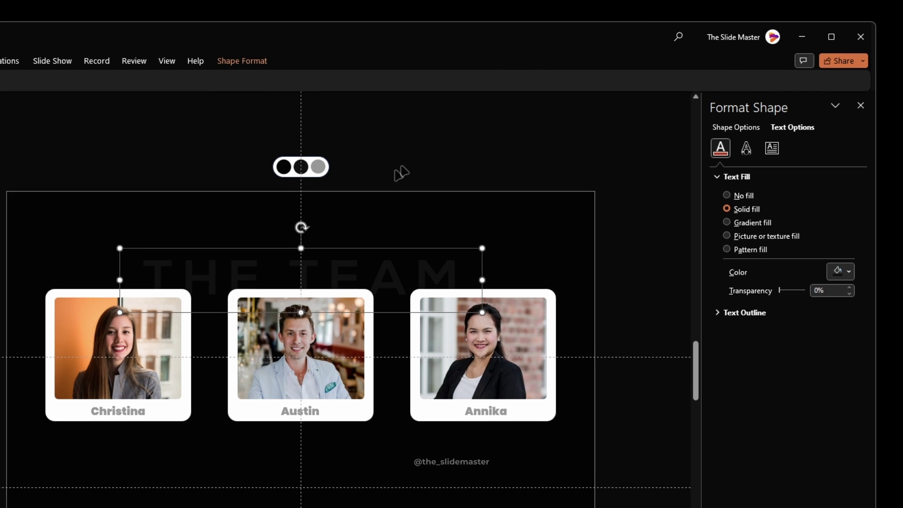
click(409, 160)
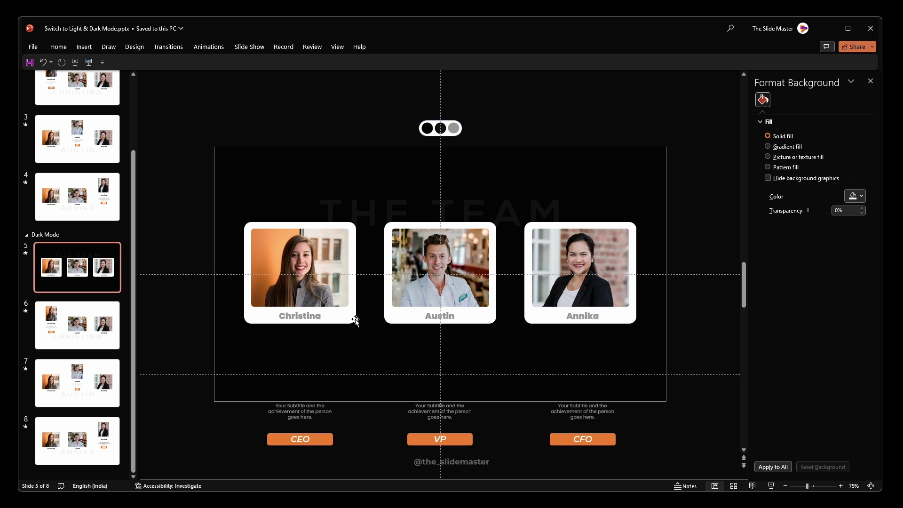
- Fill Christina's card with the sampled dark grey and add a white shadow at 85% transparency
click(356, 320)
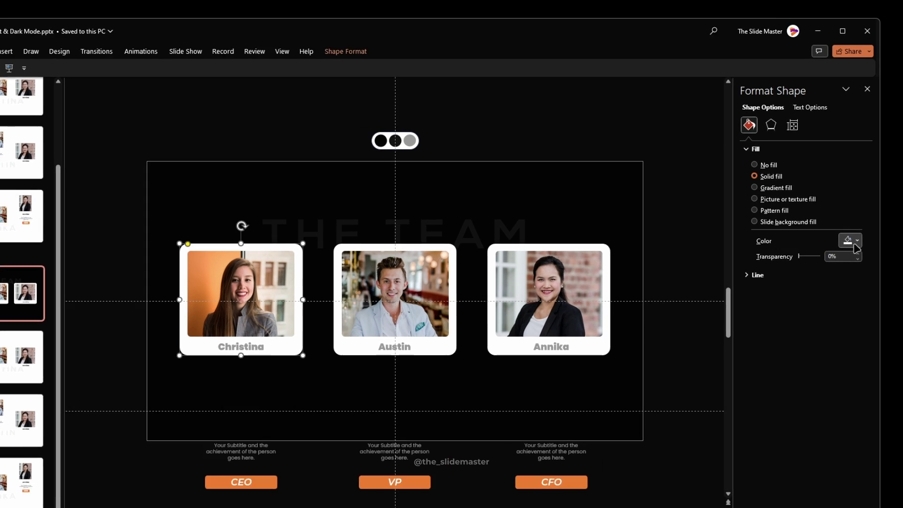
click(856, 220)
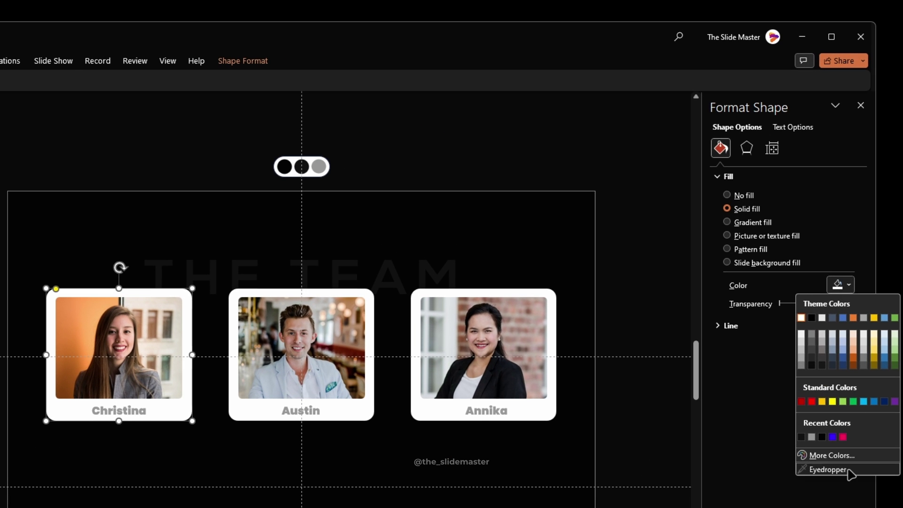
click(862, 366)
click(303, 167)
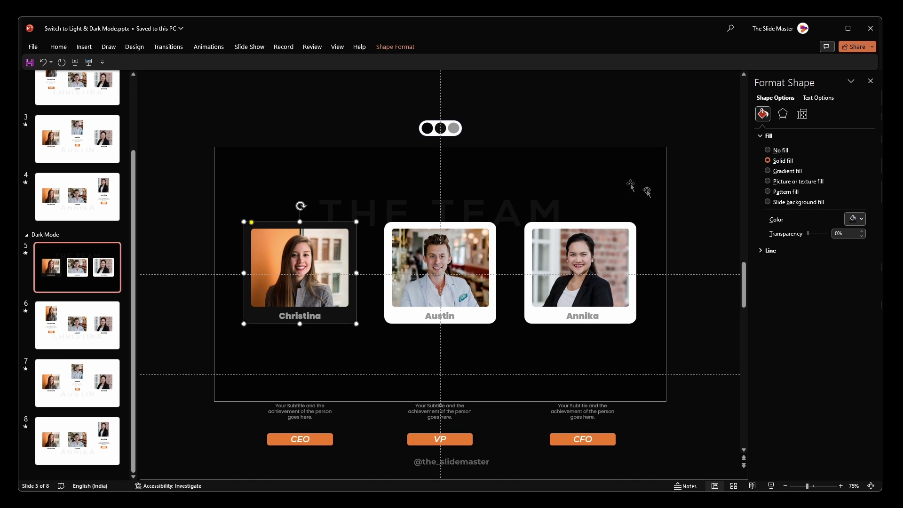
click(782, 114)
click(809, 138)
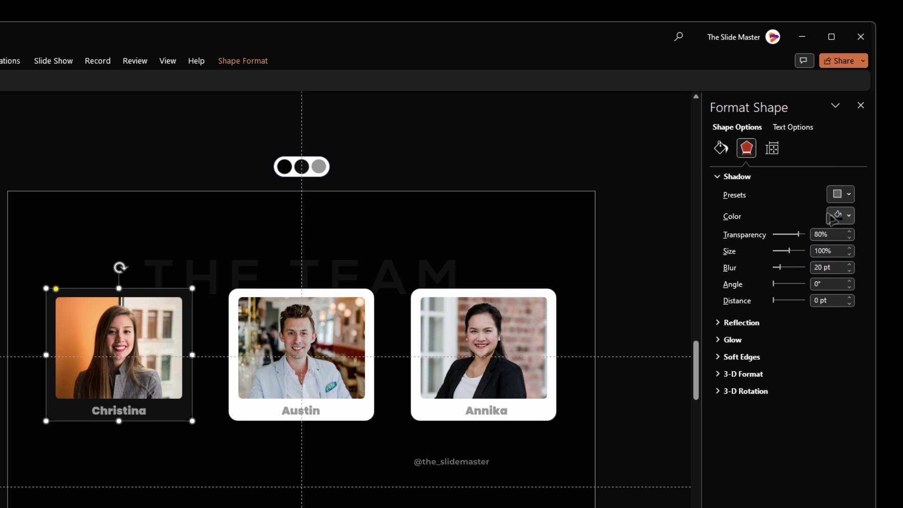
click(848, 216)
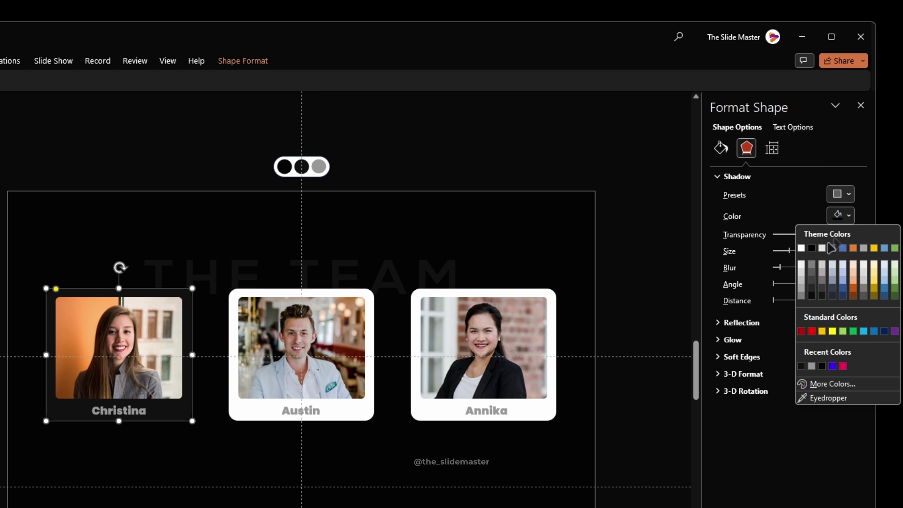
click(800, 249)
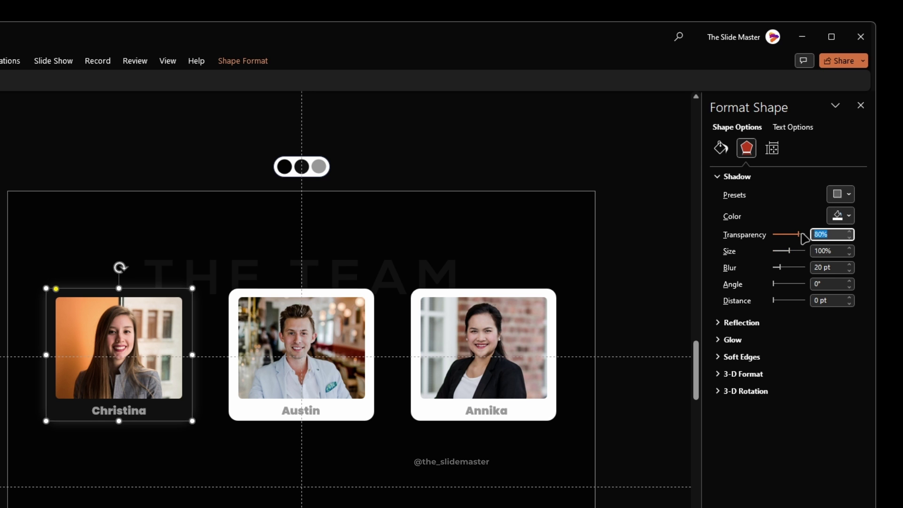
text(85)
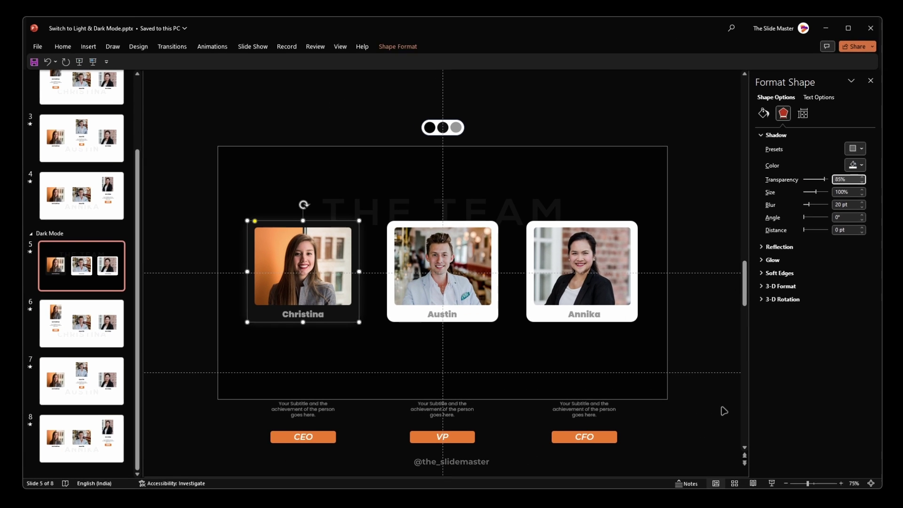
click(723, 413)
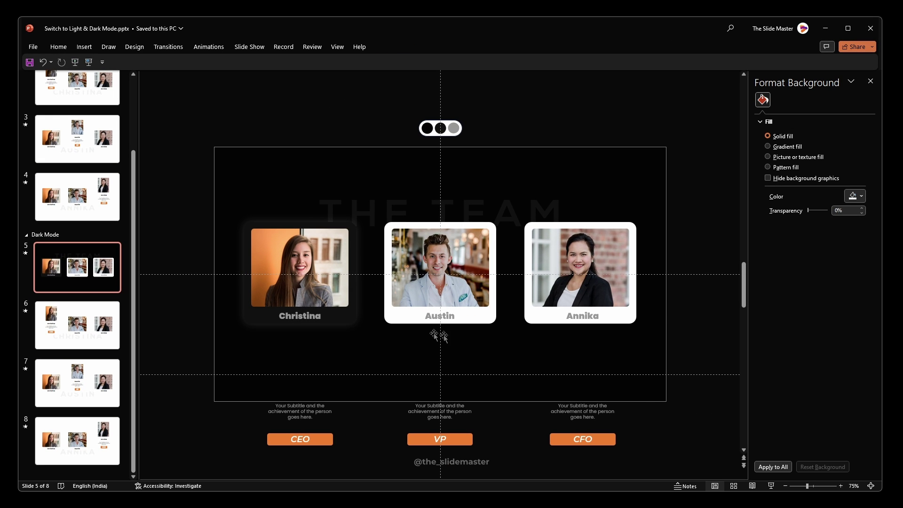
- Apply Christina's card formatting to Austin's and Annika's cards
click(343, 324)
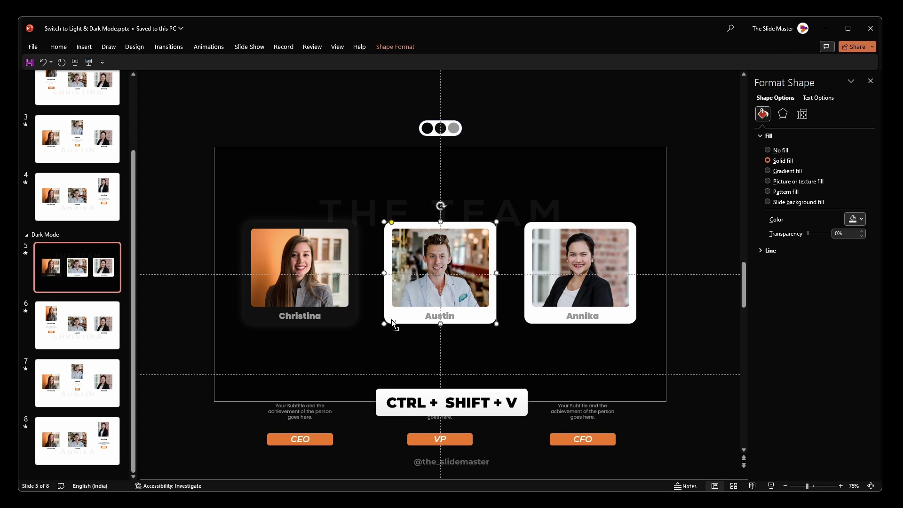
key(ctrl+shift+v)
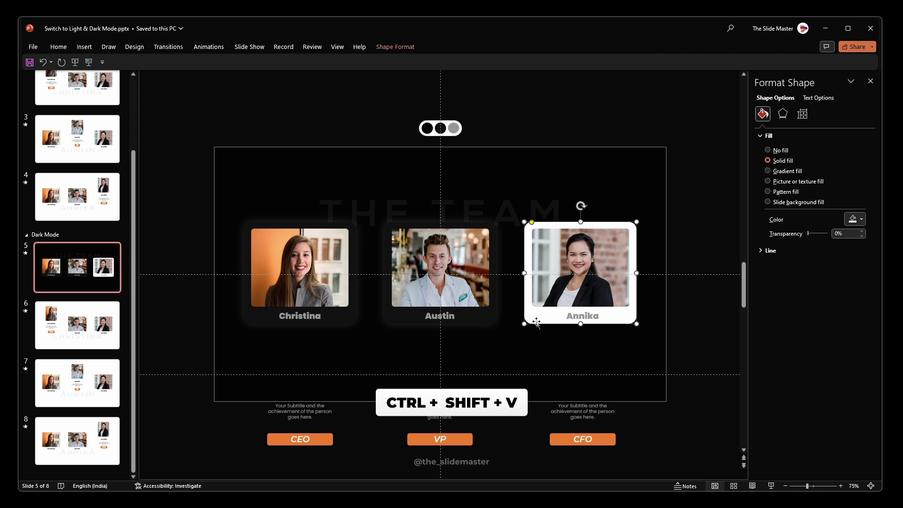
key(ctrl+shift+v)
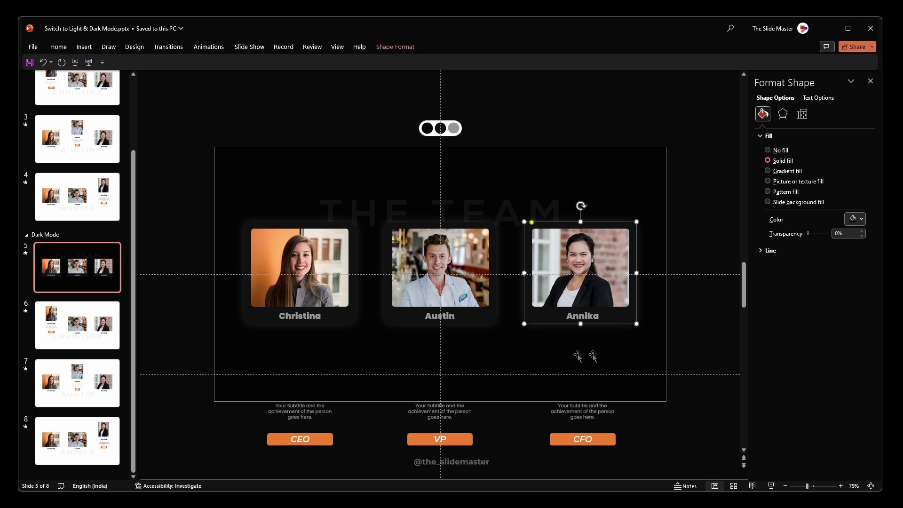
click(703, 346)
- On slide 6, delete the white backdrop and give the CHRISTINA title a dark grey
scroll(461, 134, down, 1)
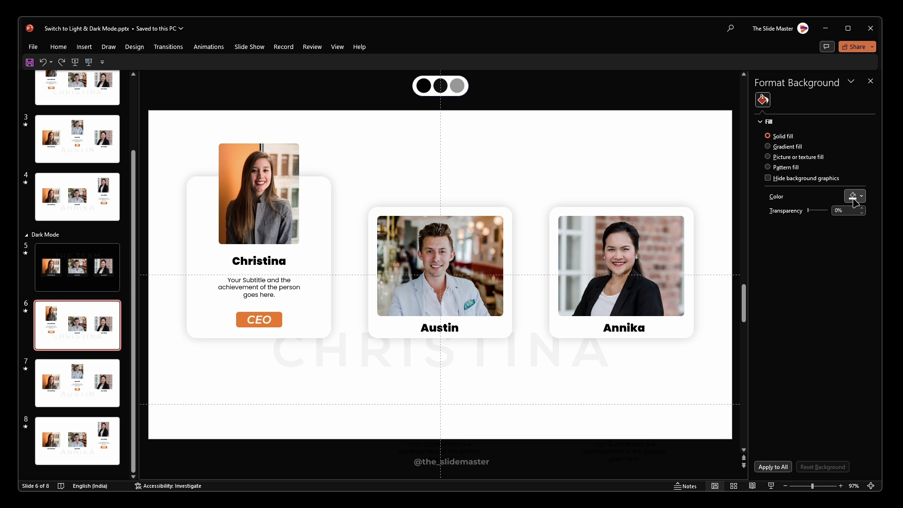
click(343, 317)
key(Delete)
click(343, 329)
click(818, 98)
click(861, 208)
click(835, 254)
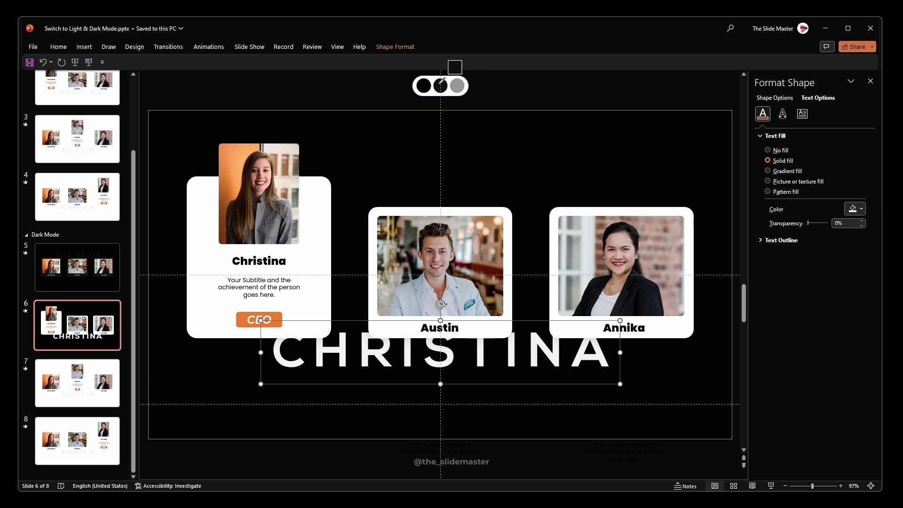
- Turn the three names and the subtitle texts grey, sampled from the toggle's grey circle
click(252, 258)
scroll(722, 365, down, 2)
shift+click(440, 315)
shift+click(582, 316)
click(861, 208)
click(849, 352)
click(454, 128)
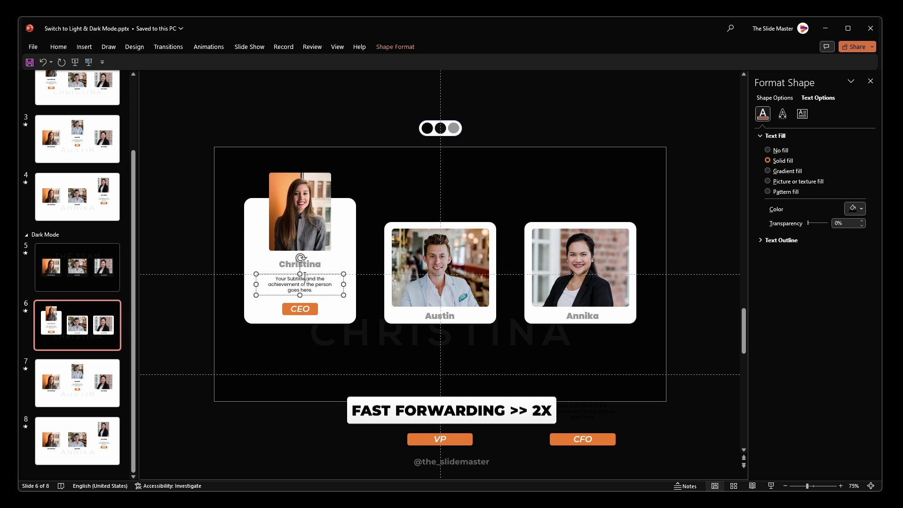
drag(320, 439, 630, 371)
click(861, 208)
click(846, 351)
click(454, 128)
key(Escape)
- Give Christina's, Austin's and Annika's cards a dark fill with 85%-transparent shadow
click(352, 237)
click(861, 219)
click(846, 363)
click(447, 140)
click(782, 114)
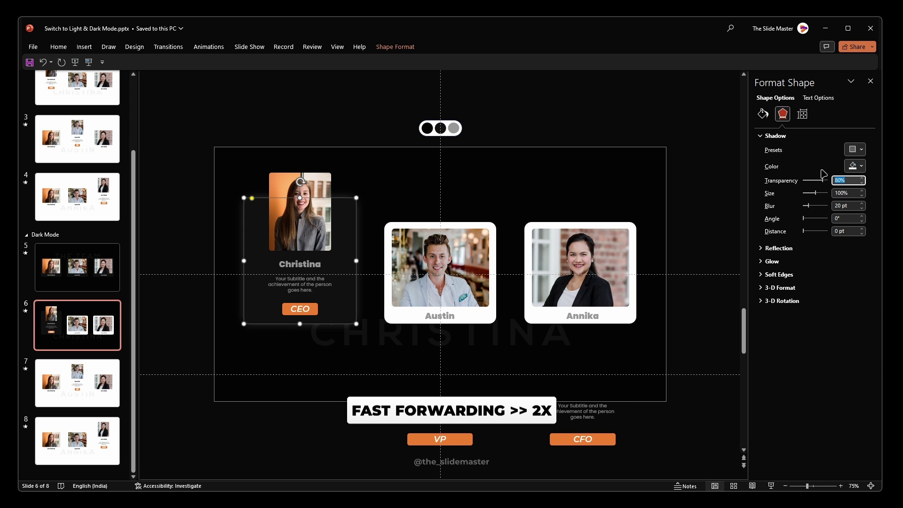
drag(821, 172, 824, 180)
click(348, 229)
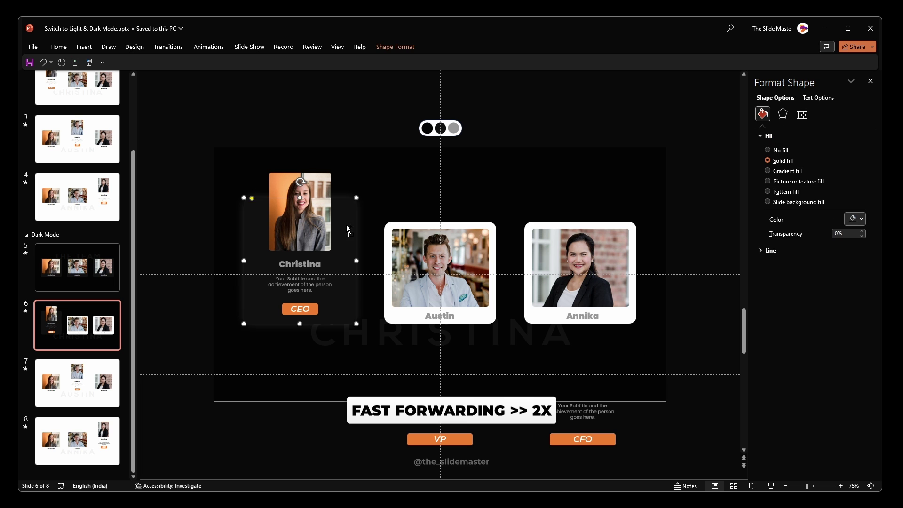
key(F4)
click(535, 317)
key(F4)
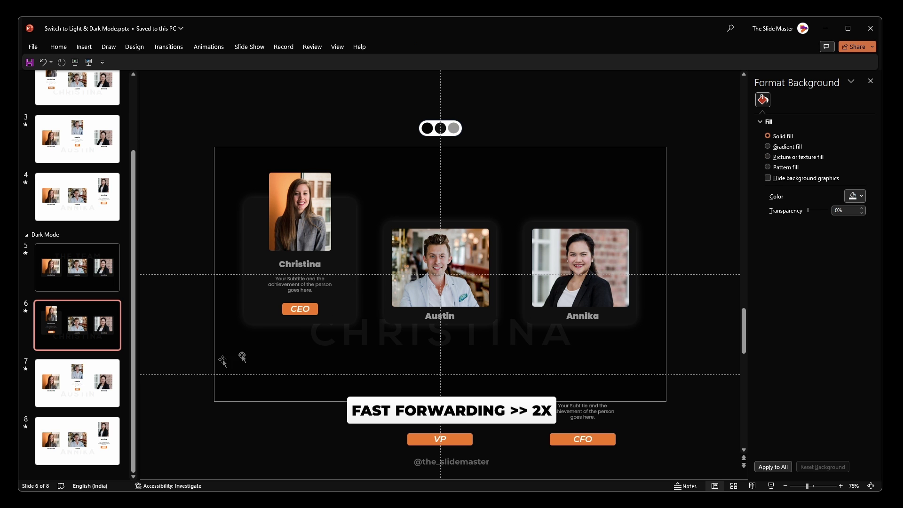
- Move to slide 7 and start recolouring its white background rectangle's fill
key(Page_Down)
click(294, 381)
click(858, 220)
- On slide 7, fill the background rectangle black and turn the three subtitles grey
click(833, 193)
click(351, 126)
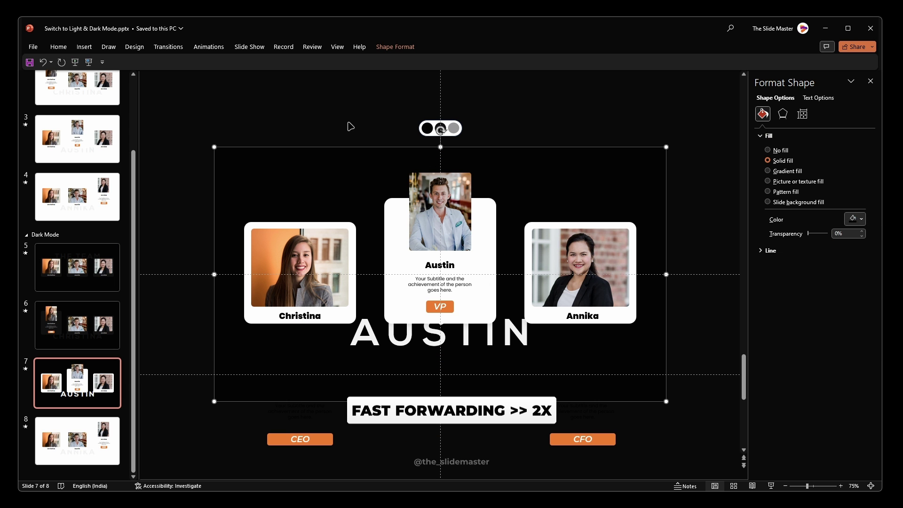
click(440, 284)
drag(169, 377, 629, 434)
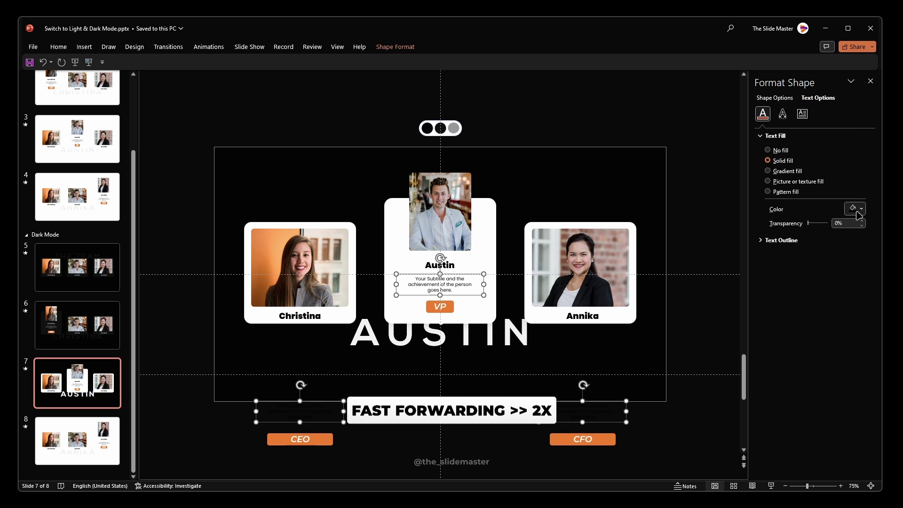
click(818, 97)
click(858, 208)
click(847, 351)
- Turn the three name labels on slide 7 grey with the Eyedropper
click(453, 128)
click(439, 264)
drag(697, 331, 247, 305)
click(861, 208)
click(846, 351)
click(455, 128)
- Give the big AUSTIN title a dark, faded colour with the Eyedropper
click(440, 334)
click(861, 209)
click(847, 351)
click(444, 127)
- Fill Christina's card on slide 7 dark and give it a light shadow glow
click(352, 245)
click(861, 219)
click(847, 362)
click(440, 127)
click(783, 114)
click(856, 165)
click(826, 190)
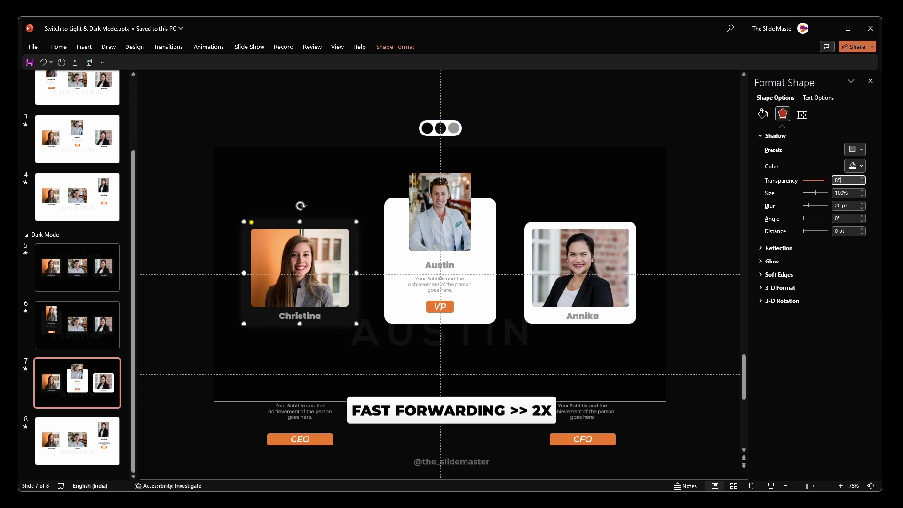
- Paste the dark glowing card style onto Austin's and Annika's cards
click(399, 316)
key(ctrl+shift+v)
click(583, 291)
key(ctrl+shift+v)
click(617, 98)
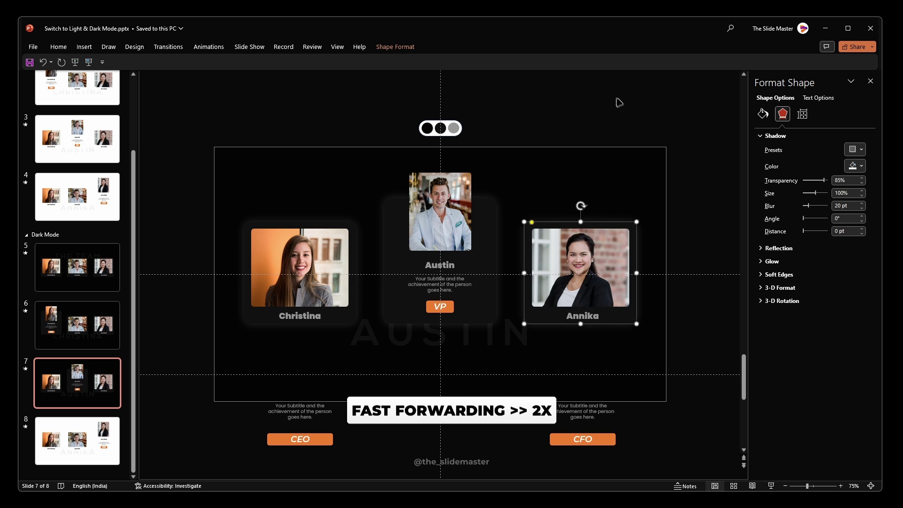
- On slide 8, fill the white background rectangle with the dark colour
click(77, 440)
click(241, 388)
click(861, 219)
click(846, 361)
click(440, 128)
- Give the big ANNIKA title a dark, faded colour with the Eyedropper
click(369, 315)
click(818, 98)
click(861, 208)
click(846, 351)
click(440, 128)
- Turn Annika's, Christina's and Austin's names on slide 8 grey
click(582, 265)
drag(174, 292, 471, 340)
click(861, 208)
click(847, 351)
click(454, 127)
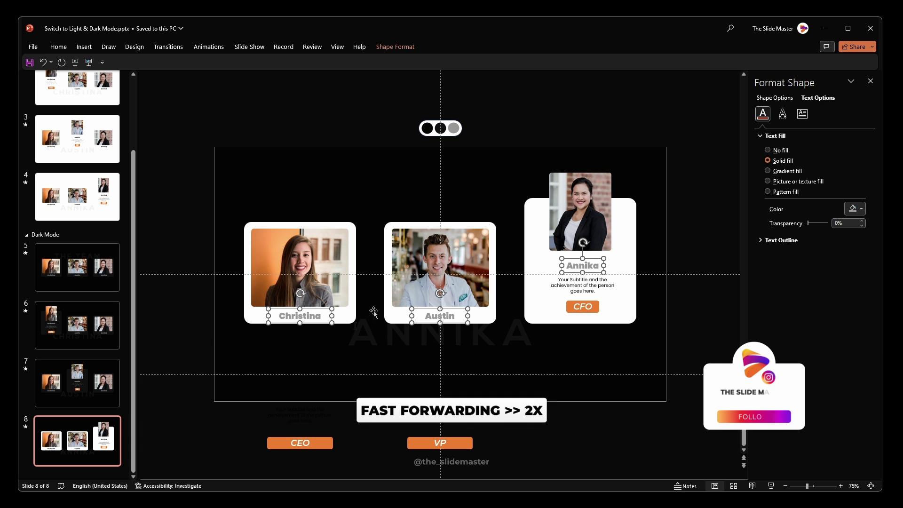
- Turn the three subtitle boxes on slide 8 grey
drag(163, 379, 639, 453)
shift+click(592, 277)
shift+click(528, 232)
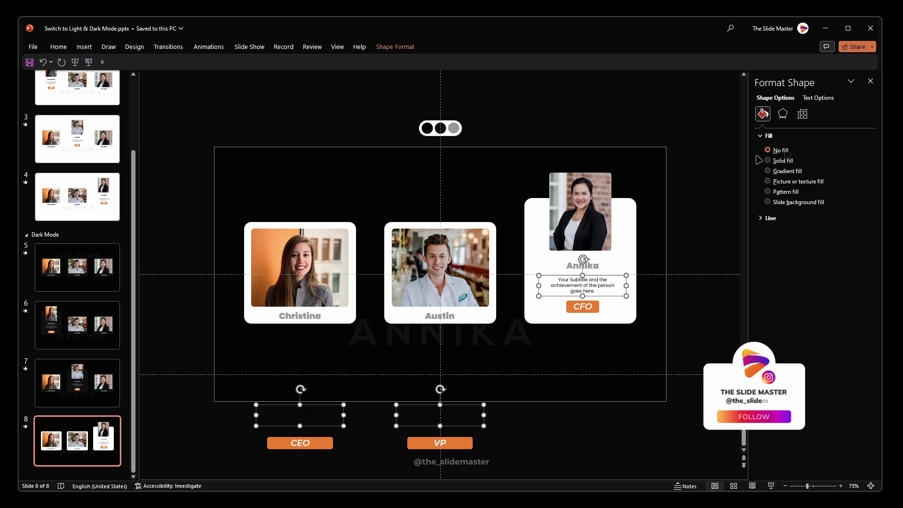
click(818, 98)
click(861, 208)
click(844, 351)
click(455, 128)
- Fill Christina's card on slide 8 dark with a white glow shadow
click(248, 273)
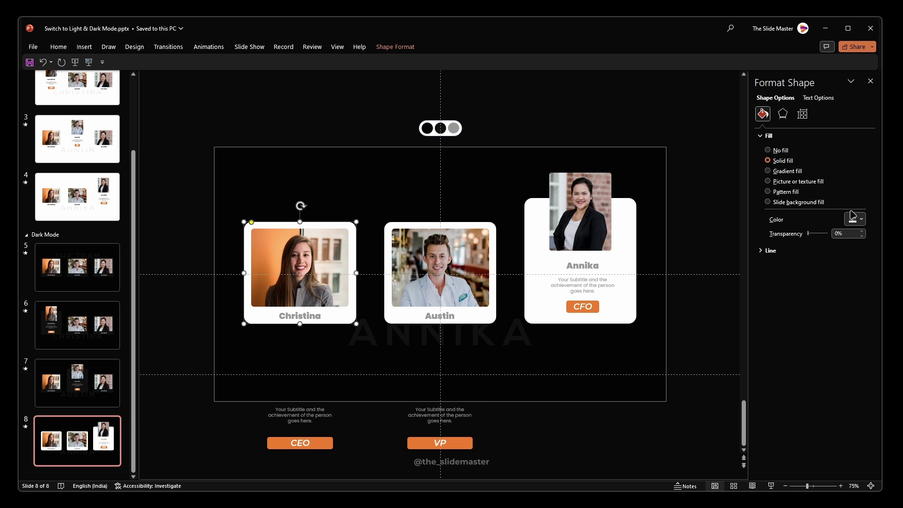
click(861, 209)
click(846, 351)
click(454, 128)
click(782, 113)
click(861, 166)
click(828, 182)
- Copy Christina's card formatting onto Austin's and Annika's cards
key(ctrl+shift+c)
click(399, 316)
key(ctrl+shift+v)
click(532, 308)
- On slide 5, link Christina's name to Slide 6 through an Insert > Action hyperlink
key(ctrl+shift+v)
click(700, 318)
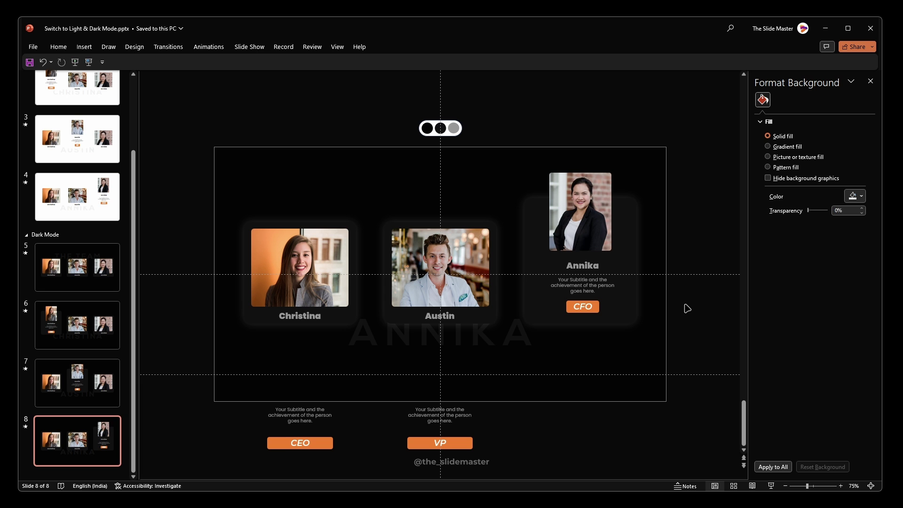
click(77, 267)
click(305, 312)
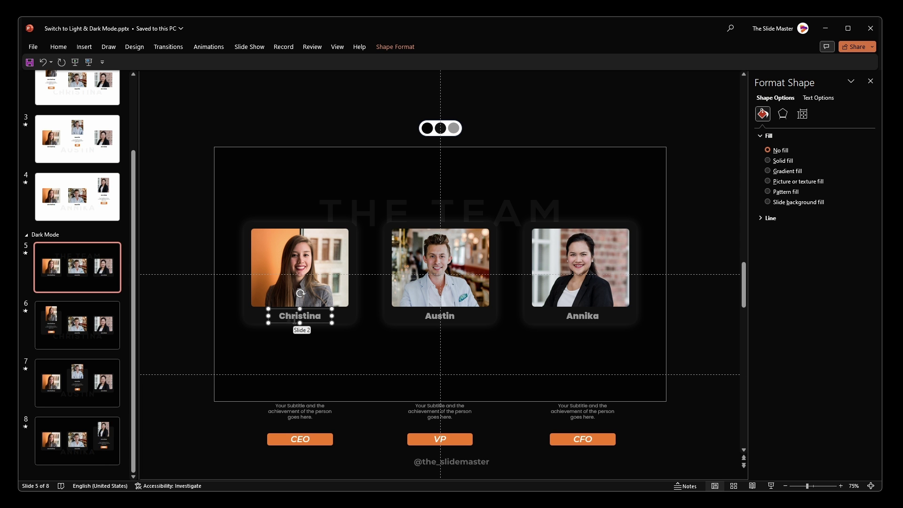
click(84, 46)
click(340, 69)
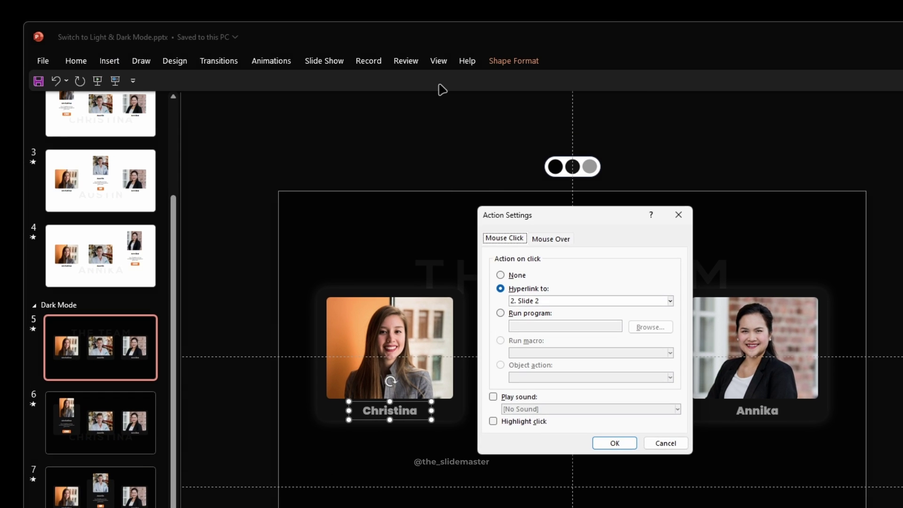
click(541, 301)
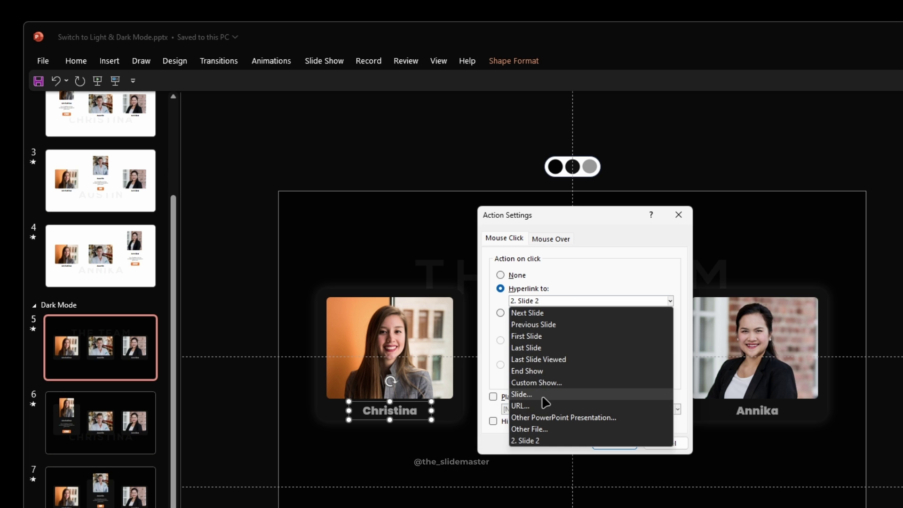
click(522, 394)
click(475, 320)
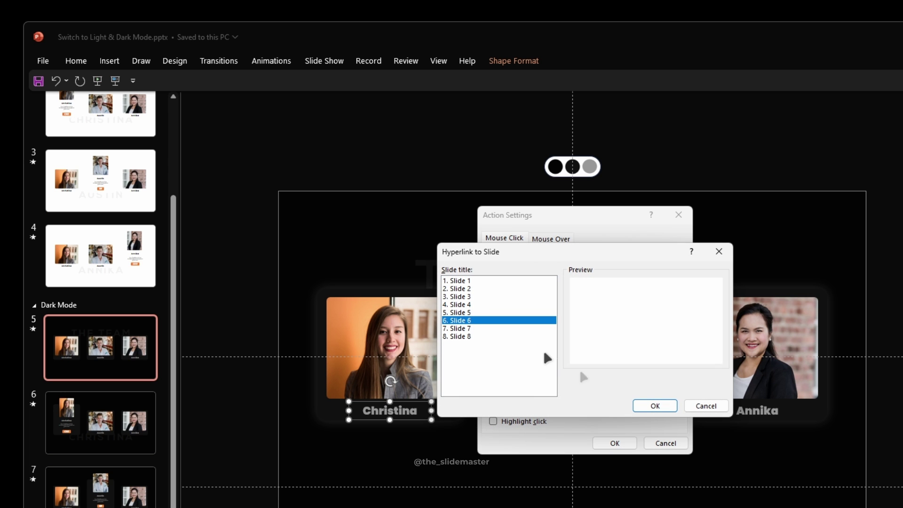
click(647, 405)
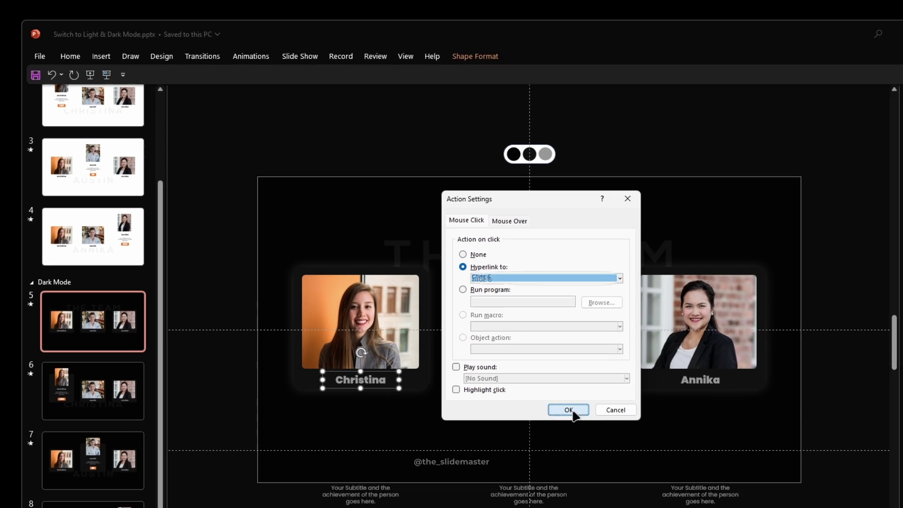
click(614, 443)
- Link Austin's name to his dark slide, Slide 7
click(557, 404)
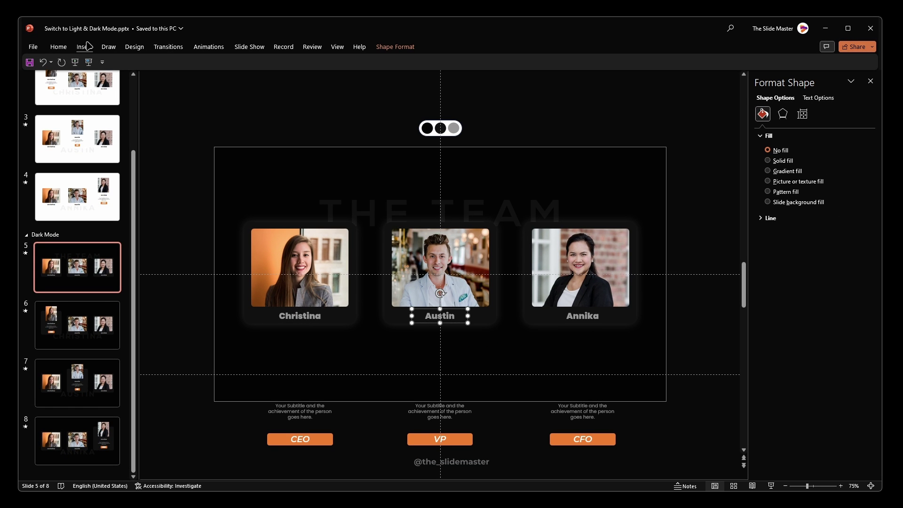
click(87, 45)
click(343, 66)
click(397, 231)
click(421, 303)
click(372, 253)
click(476, 308)
click(472, 342)
- Link Annika's name to her dark slide, Slide 8
click(574, 316)
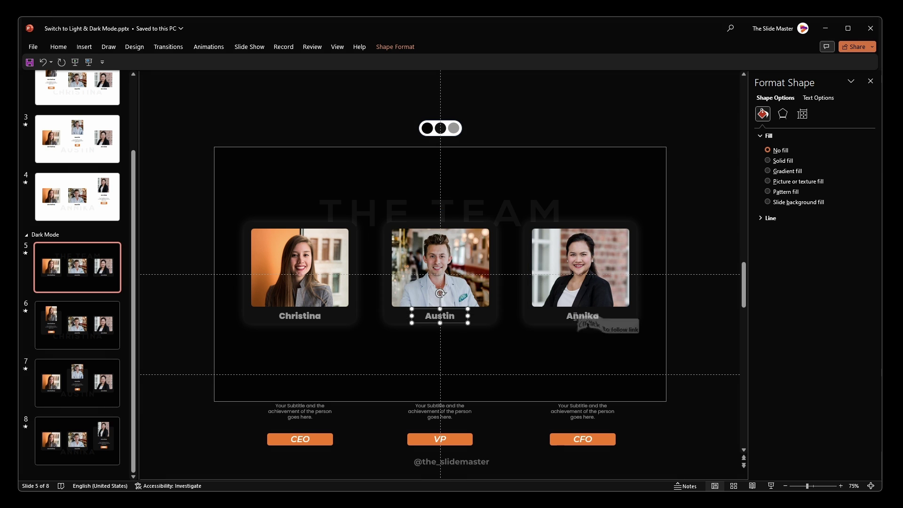
click(84, 47)
click(342, 66)
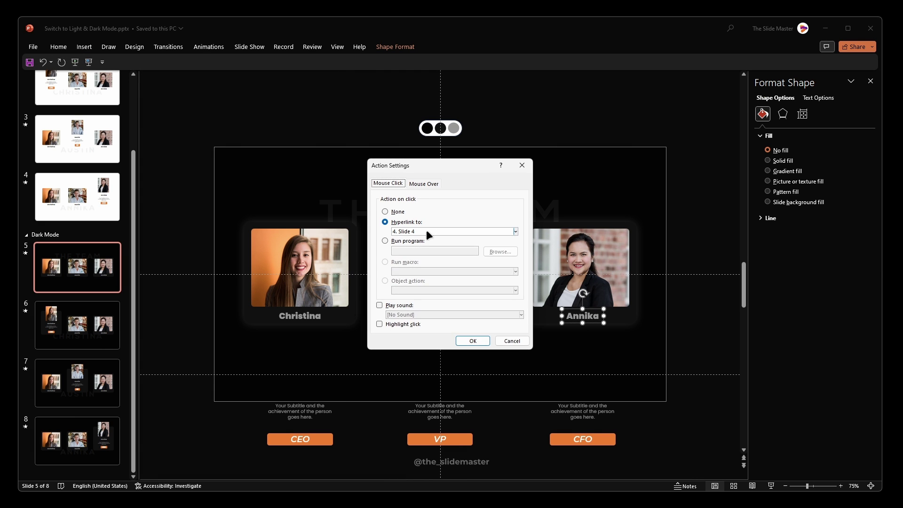
click(426, 231)
click(401, 304)
click(377, 256)
click(491, 307)
click(473, 342)
drag(167, 292, 668, 343)
- Copy the three linked name labels and delete the old labels on slide 6
key(ctrl+c)
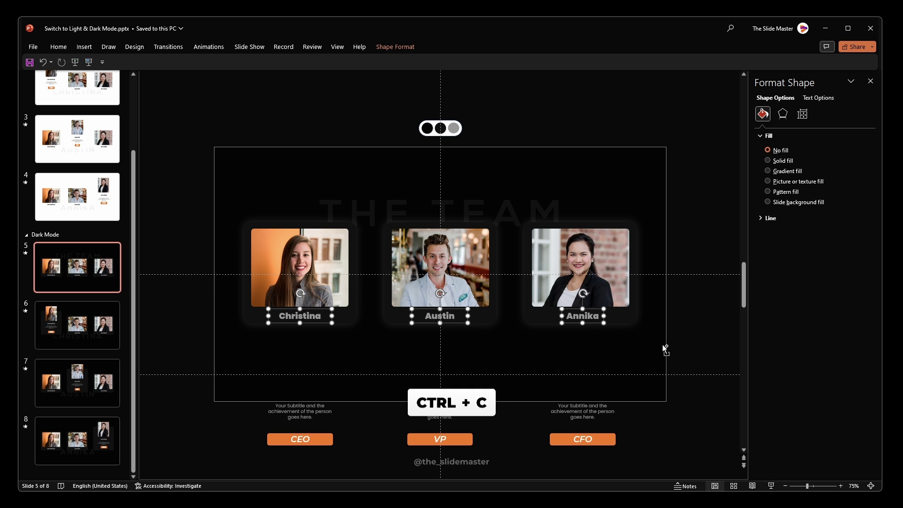
click(90, 324)
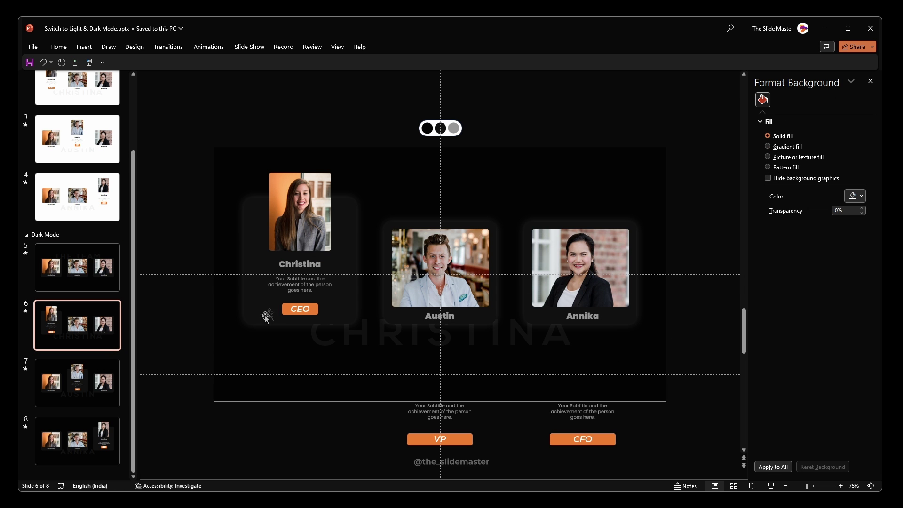
click(297, 266)
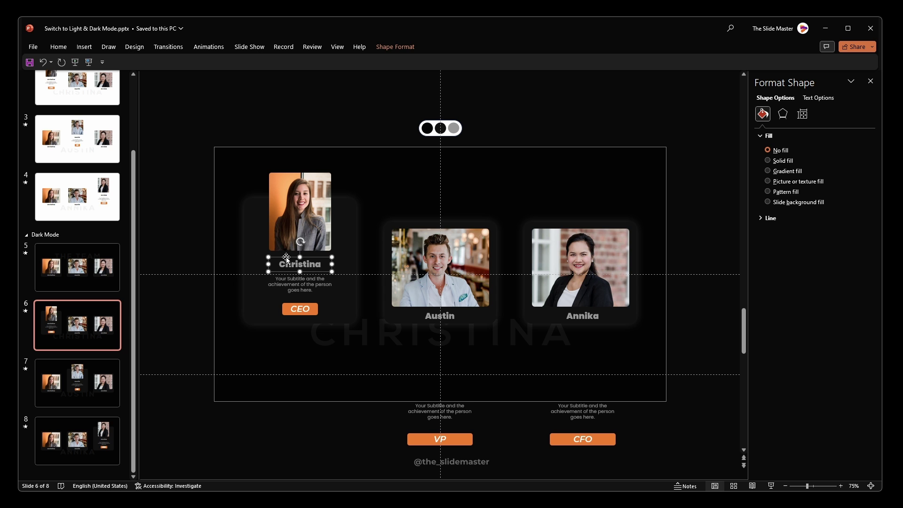
key(Delete)
click(439, 315)
key(Delete)
click(571, 308)
click(572, 314)
key(Delete)
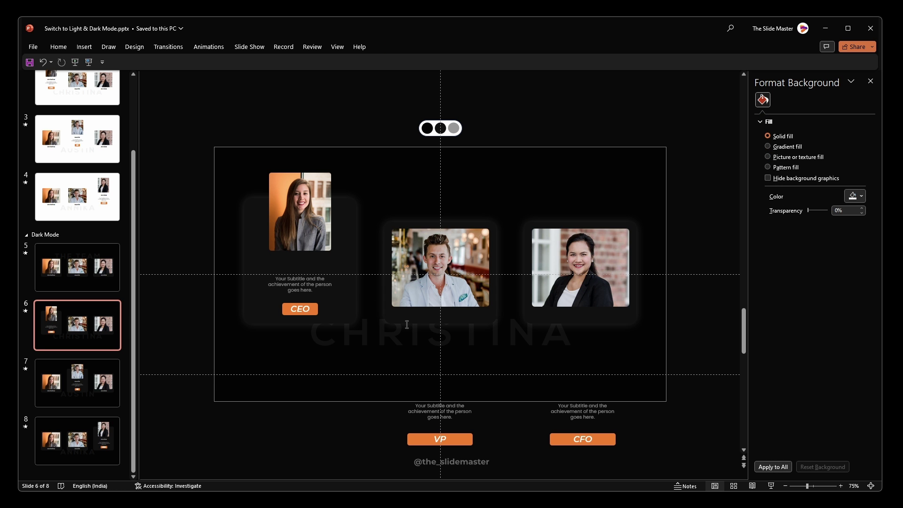
- Paste the linked labels on slide 6 and move Christina's up under her photo
key(ctrl+v)
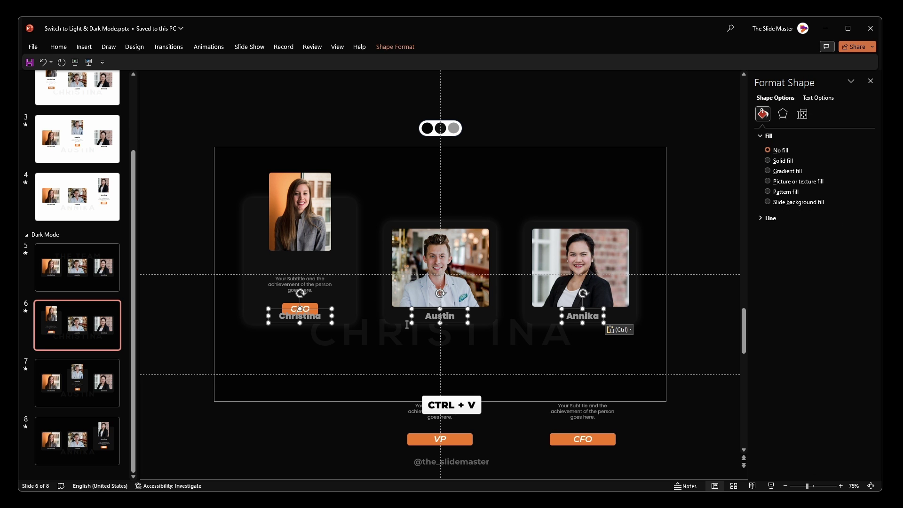
click(215, 292)
click(310, 316)
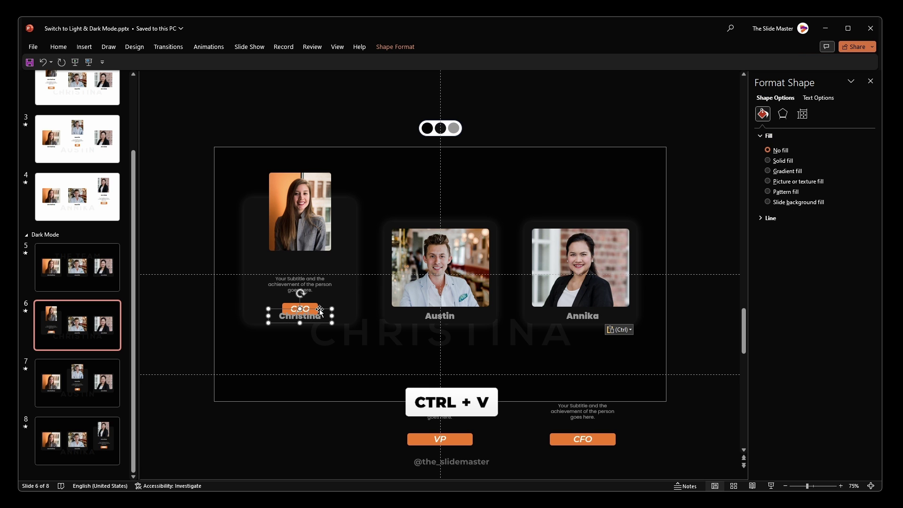
drag(320, 311, 316, 295)
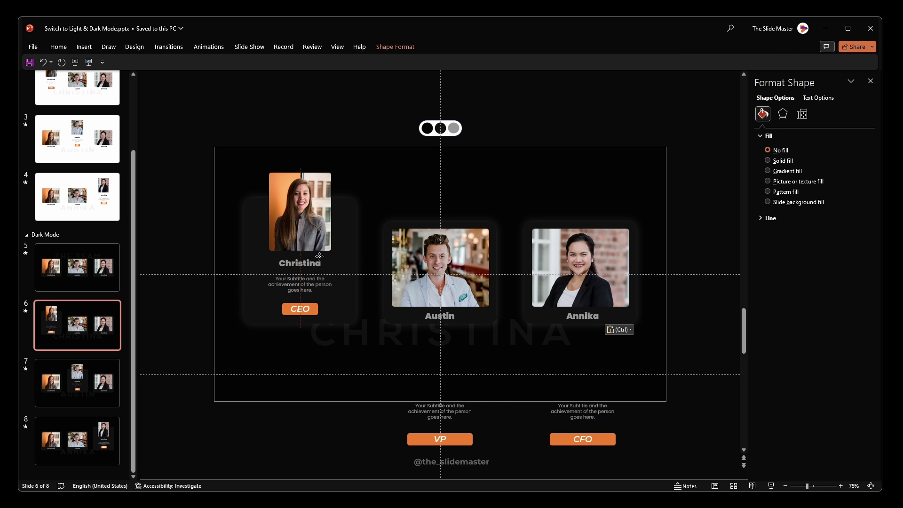
- Replace the old name labels on slide 7 with the pasted linked labels
click(77, 383)
click(284, 314)
key(Delete)
click(583, 315)
key(Delete)
click(453, 261)
click(363, 310)
key(ctrl+v)
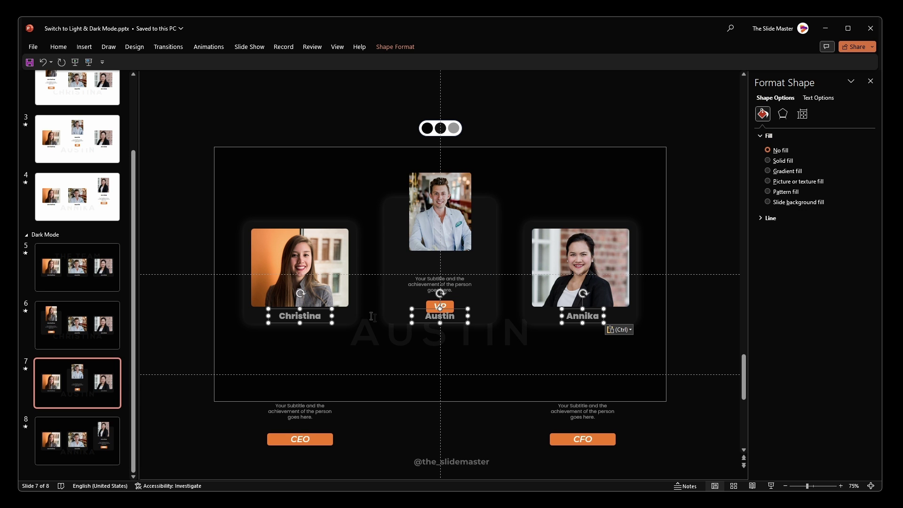
click(357, 359)
click(449, 314)
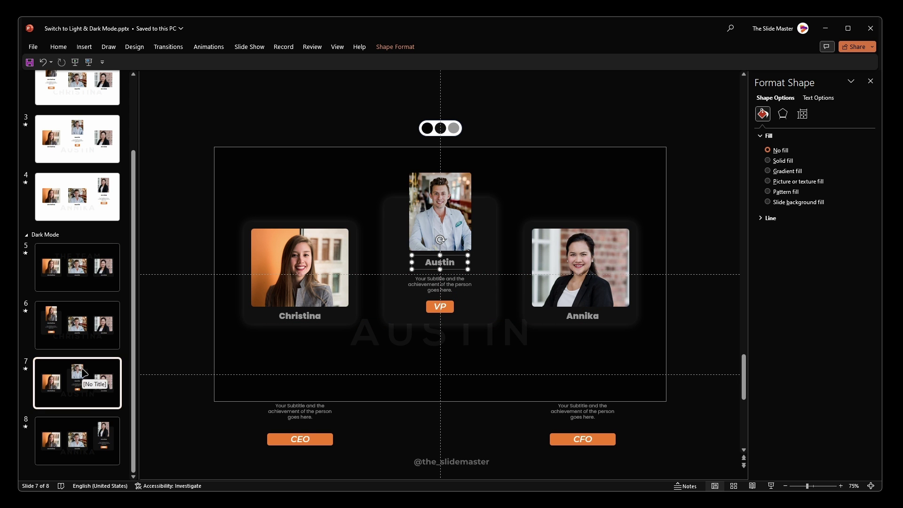
- Replace slide 8's name labels with linked ones and raise Annika's under her photo
click(88, 420)
click(298, 314)
key(Delete)
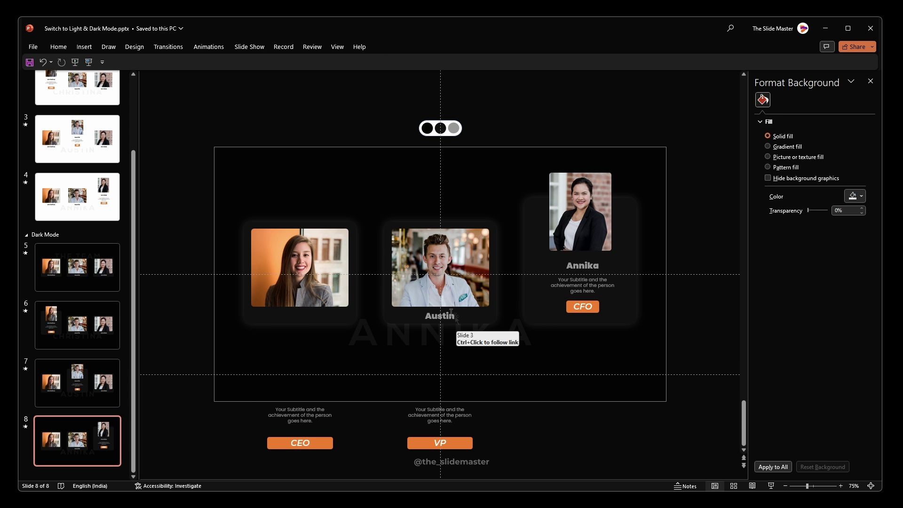
click(440, 315)
key(Delete)
click(582, 266)
key(Delete)
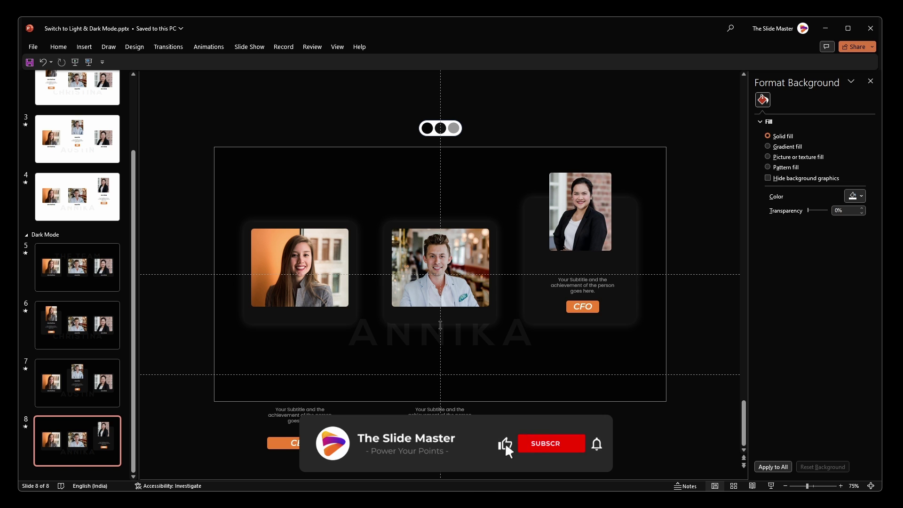
key(ctrl+v)
click(591, 309)
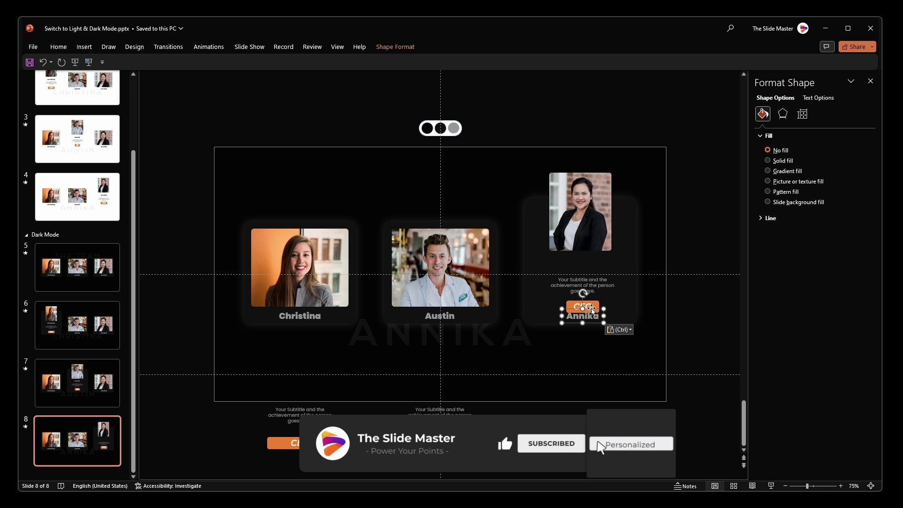
drag(592, 311, 593, 258)
click(705, 235)
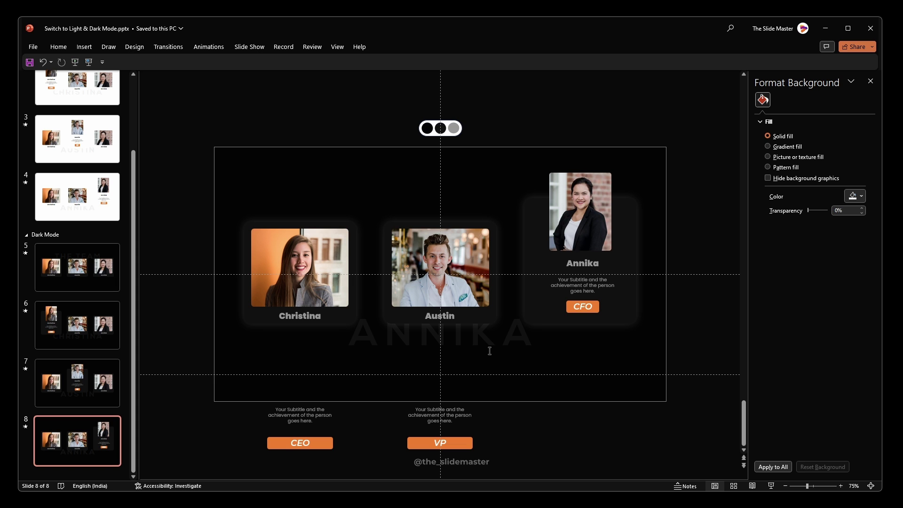
- Give the large dark rectangle on slide 5 an Insert > Action hyperlink to Slide 5
click(82, 285)
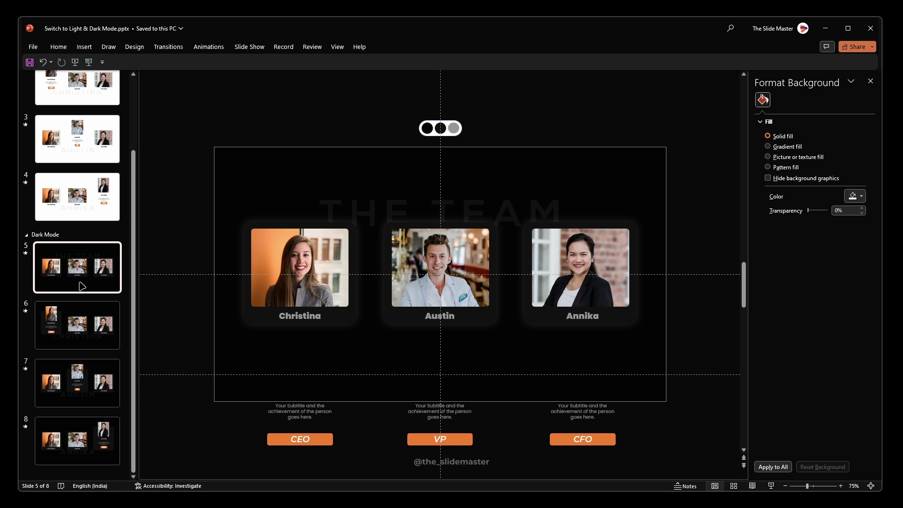
scroll(95, 360, up, 2)
click(311, 167)
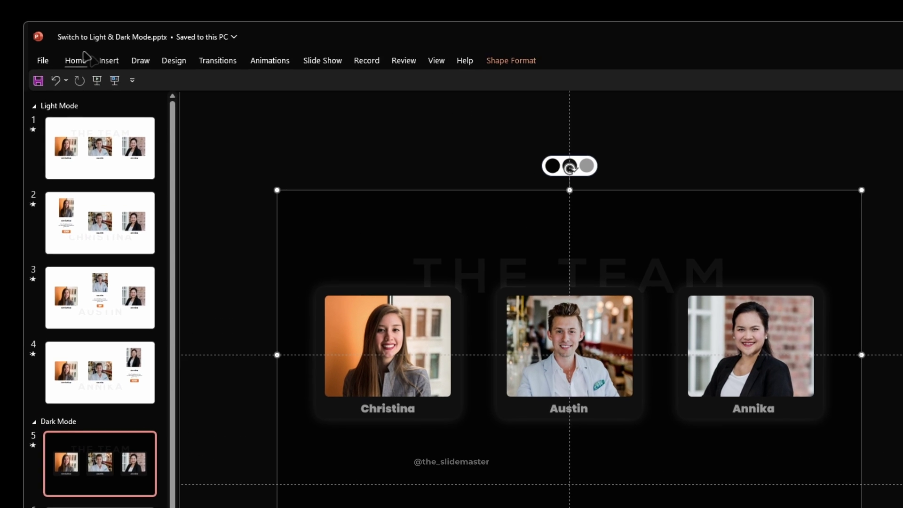
click(109, 61)
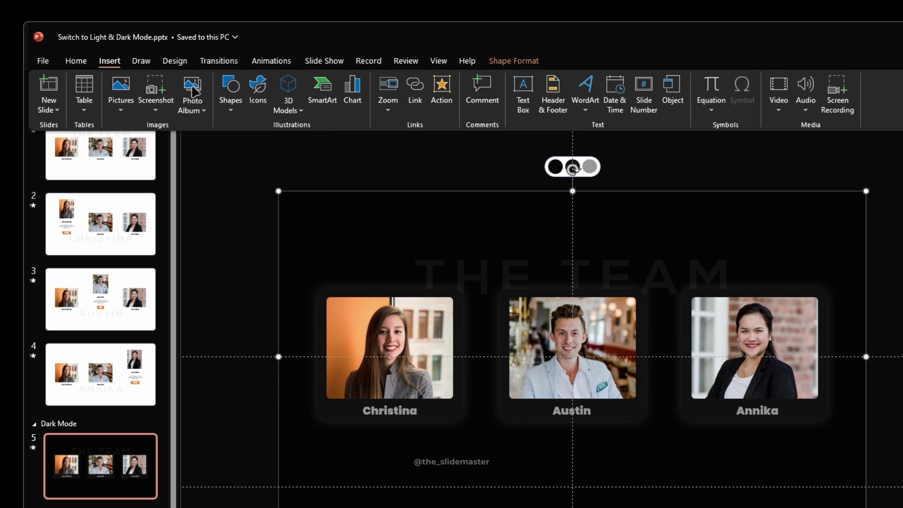
click(441, 103)
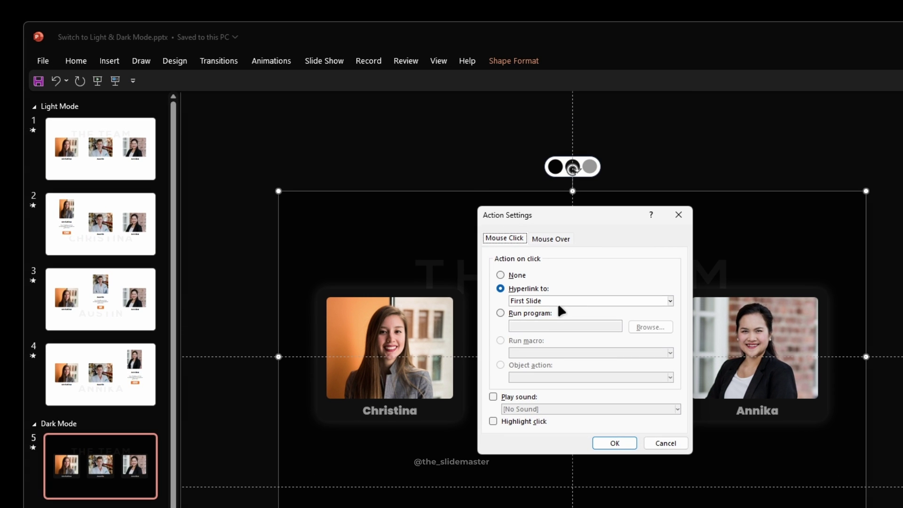
click(560, 300)
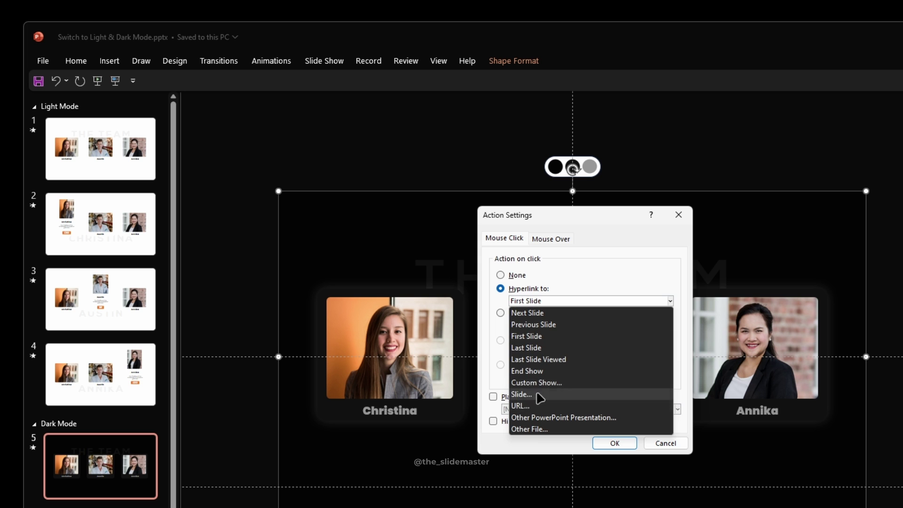
click(522, 394)
click(490, 313)
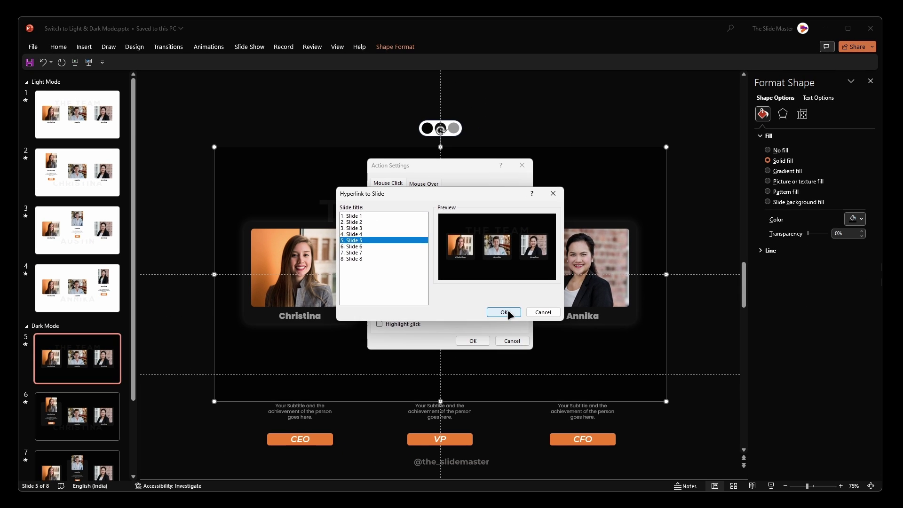
click(659, 405)
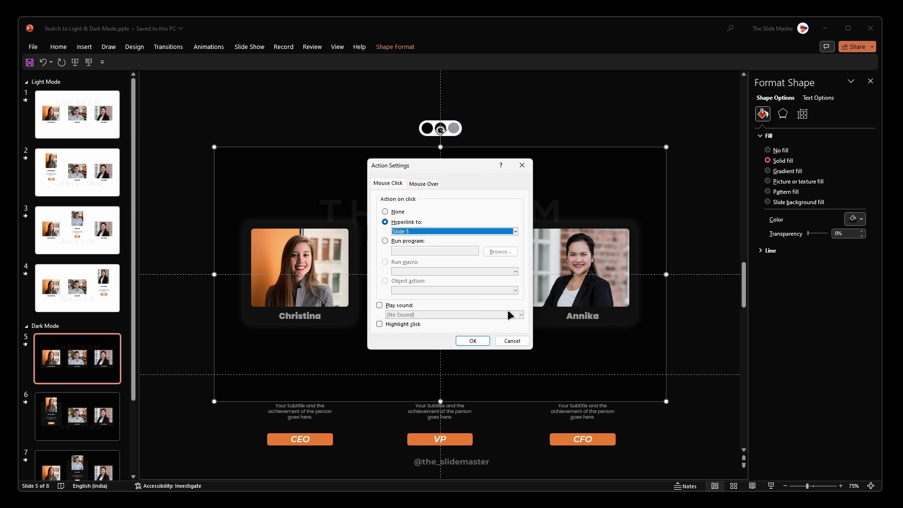
- Copy the Slide 5-linked rectangle and swap it for slide 6's old backdrop, sent to back
click(473, 341)
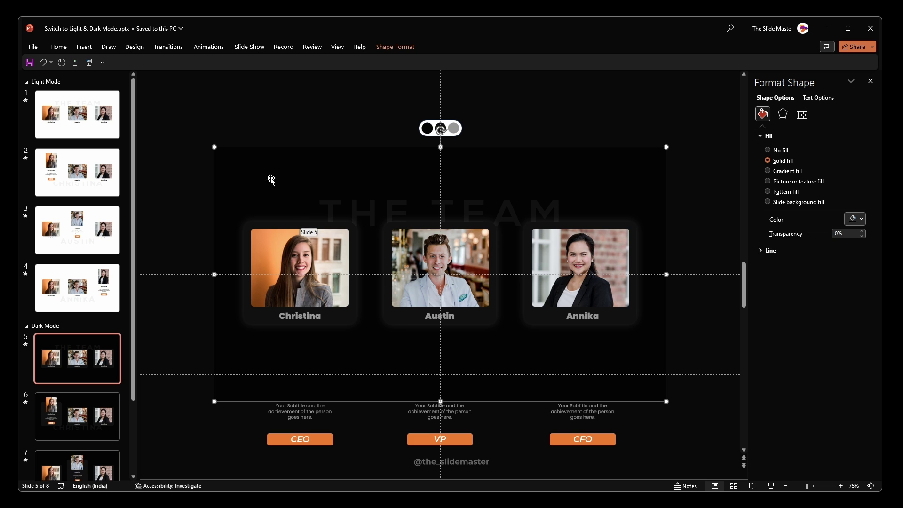
right_click(263, 164)
click(290, 207)
click(78, 424)
click(235, 162)
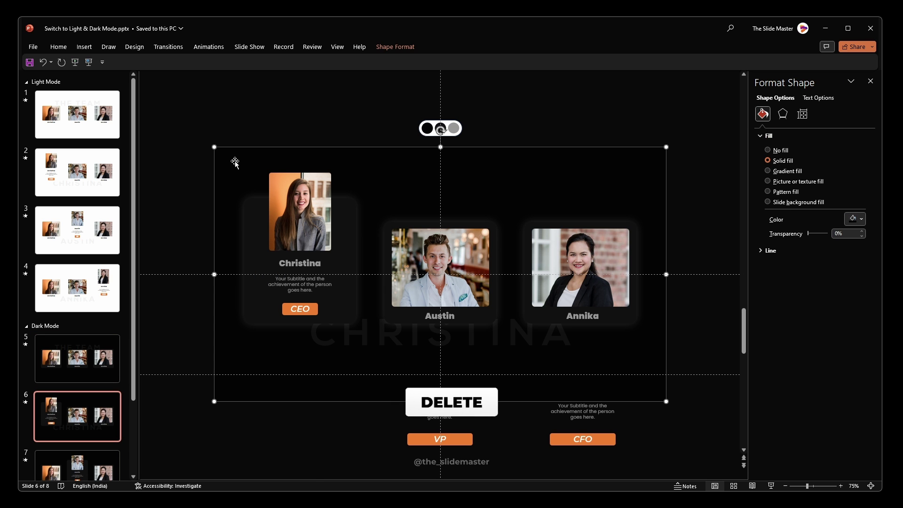
key(Delete)
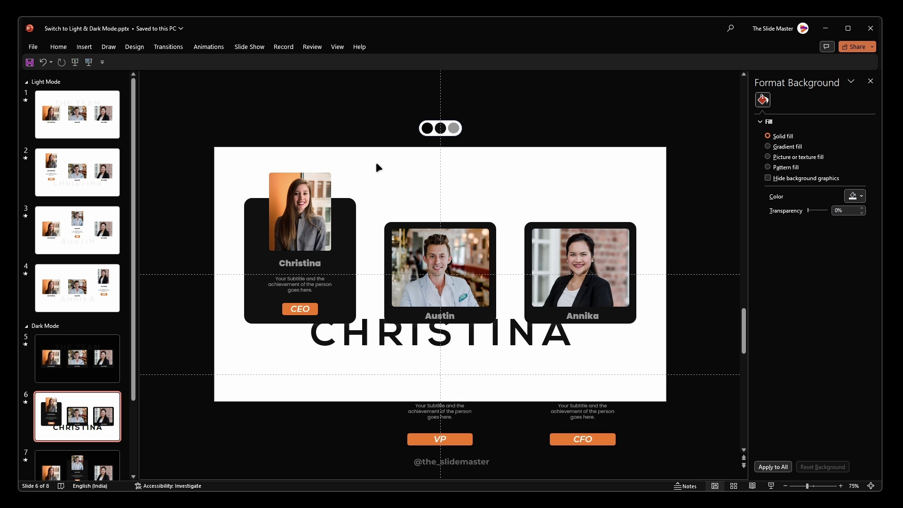
key(ctrl+v)
right_click(376, 164)
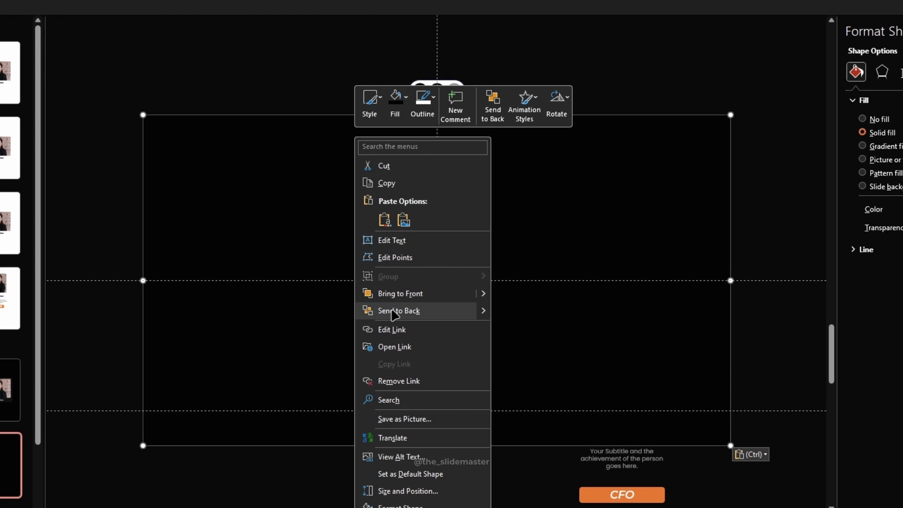
click(395, 311)
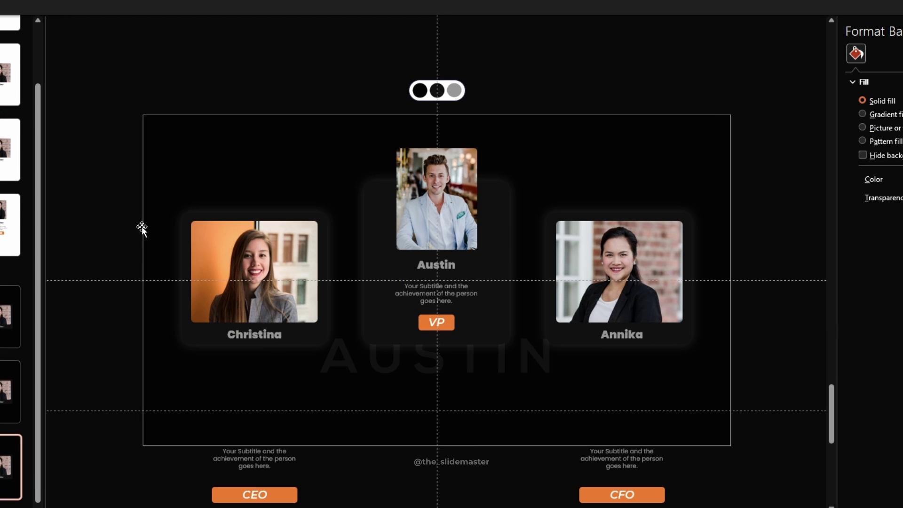
- Replace the old dark rectangles on slides 7 and 8 with the linked copy behind the cards
click(185, 153)
key(Delete)
key(ctrl+v)
right_click(263, 136)
click(306, 305)
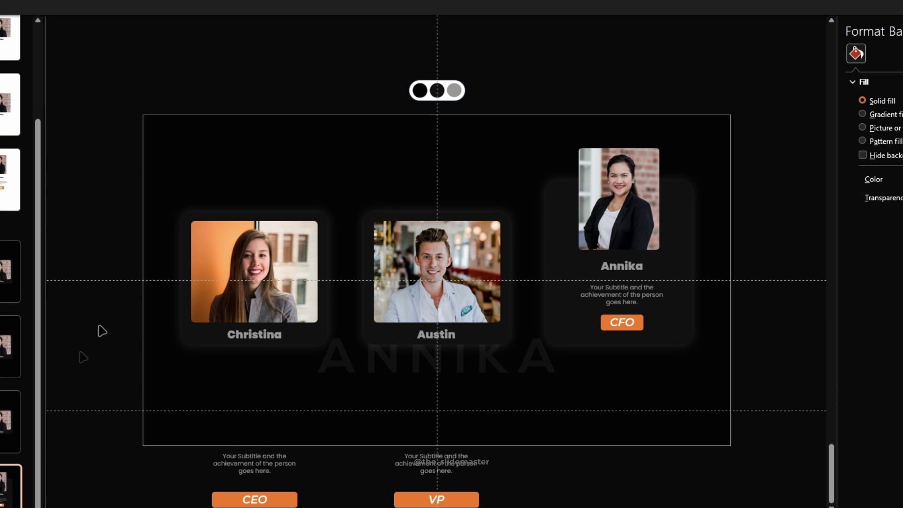
click(194, 145)
key(Delete)
key(ctrl+v)
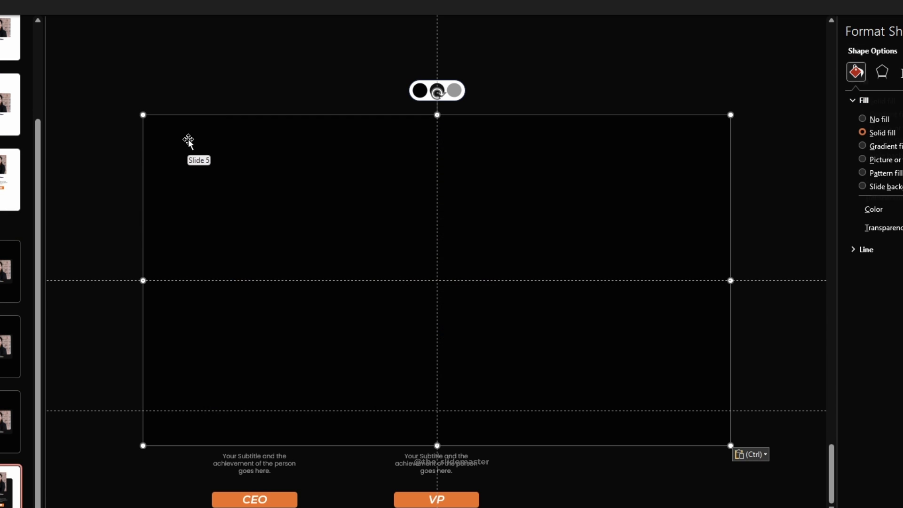
right_click(189, 141)
click(238, 313)
click(1, 259)
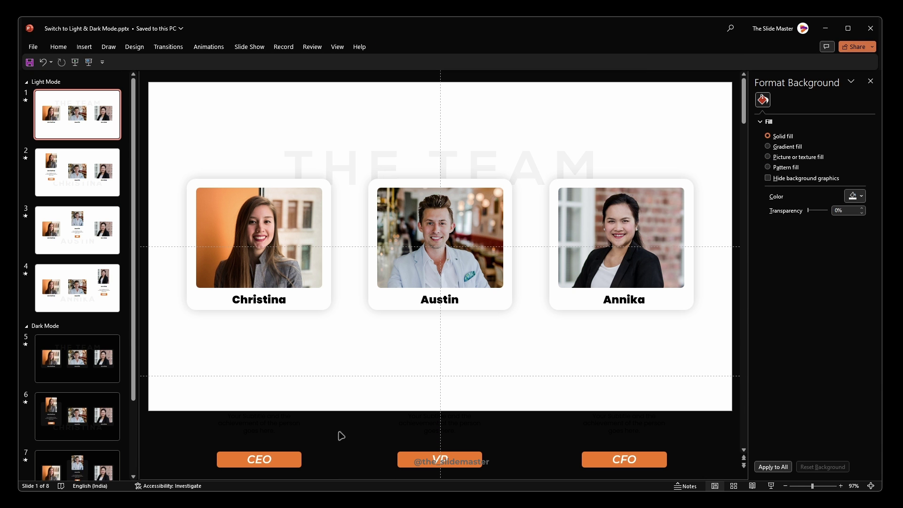
- Paste the lightning icon on slide 1, shrink it to 0.5" and centre it below the cards
key(ctrl+v)
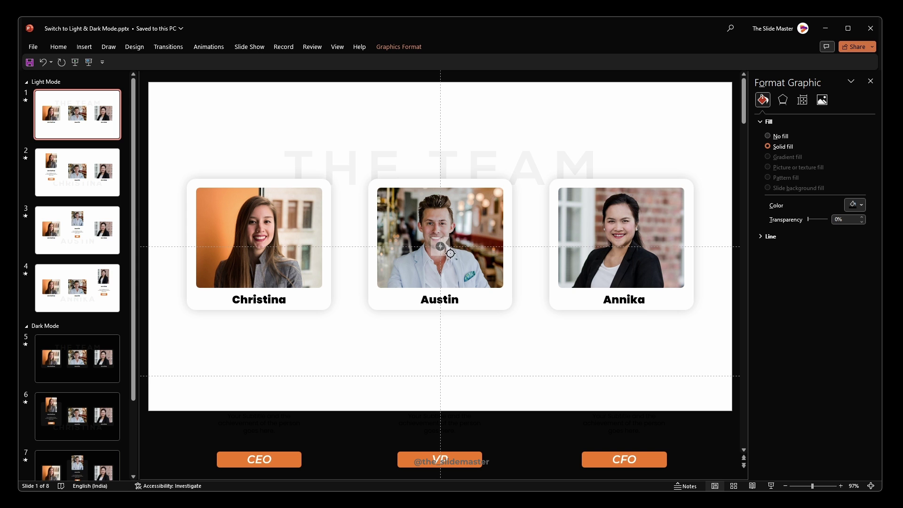
drag(437, 244, 429, 307)
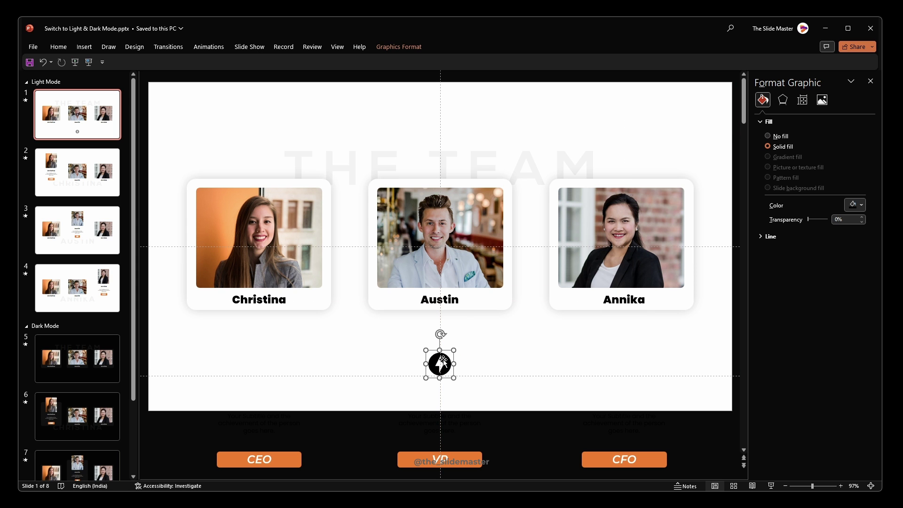
click(399, 47)
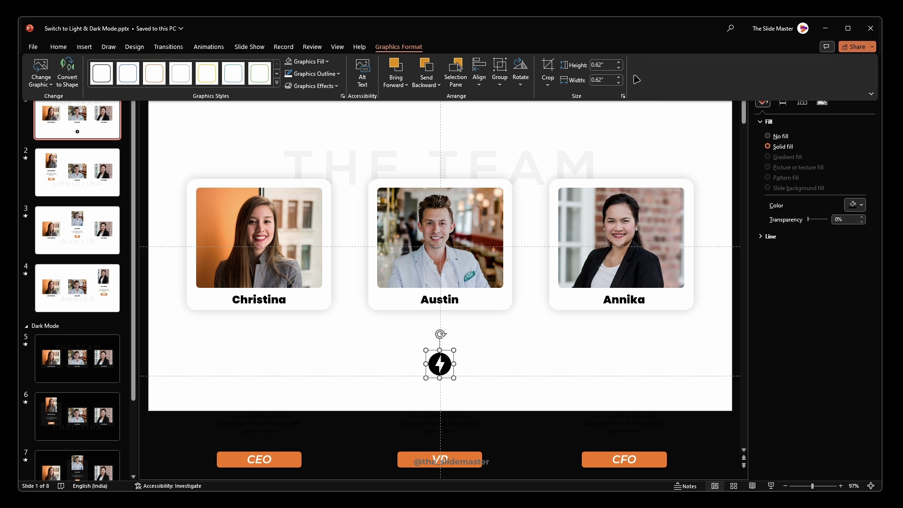
text(0.5)
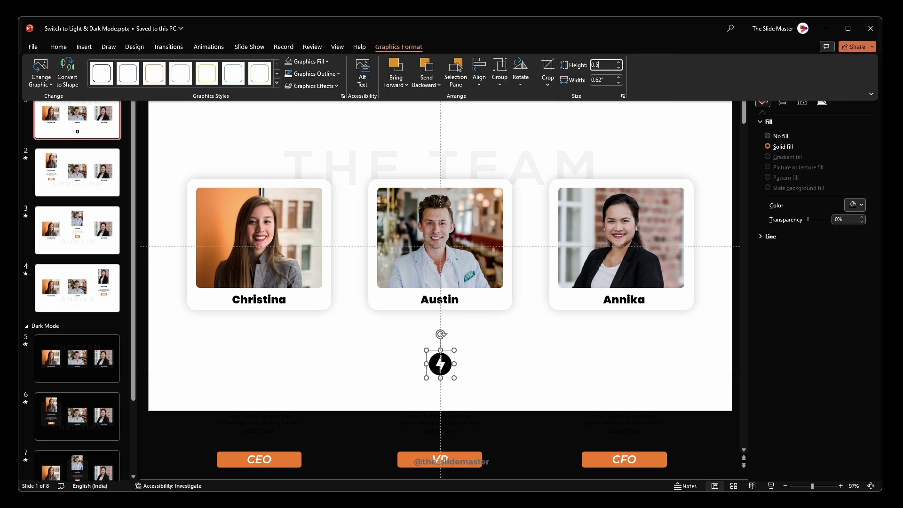
drag(438, 361, 441, 361)
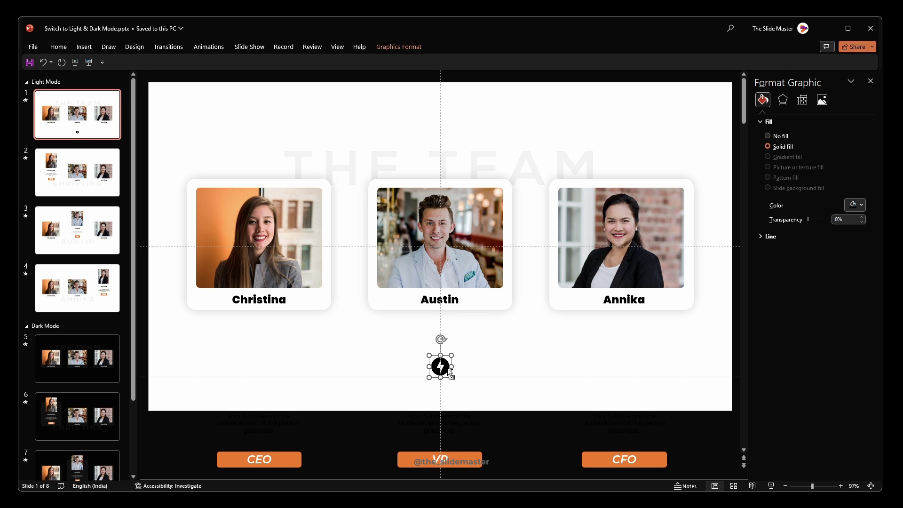
- Copy the icon onto light slides 2, 3 and 4 and dark slide 5
key(ctrl+c)
click(85, 182)
key(ctrl+v)
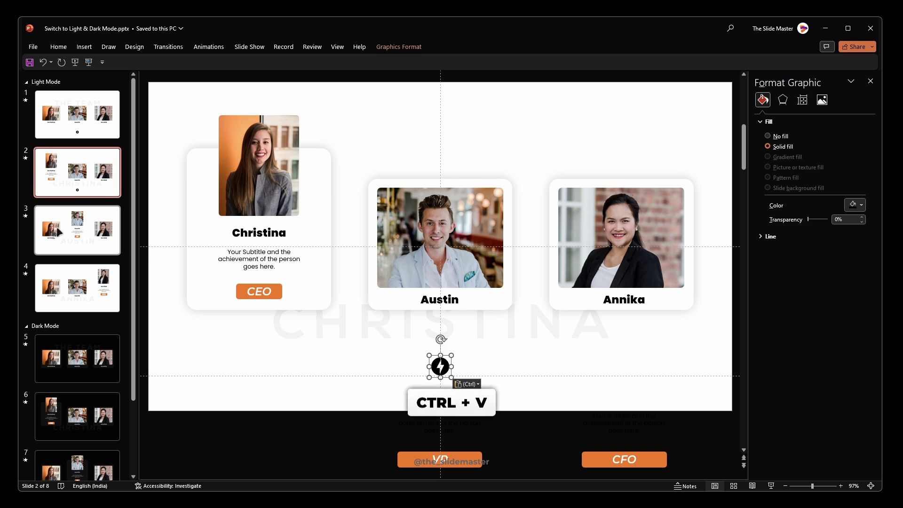
click(44, 240)
key(ctrl+v)
click(76, 288)
key(ctrl+v)
click(103, 370)
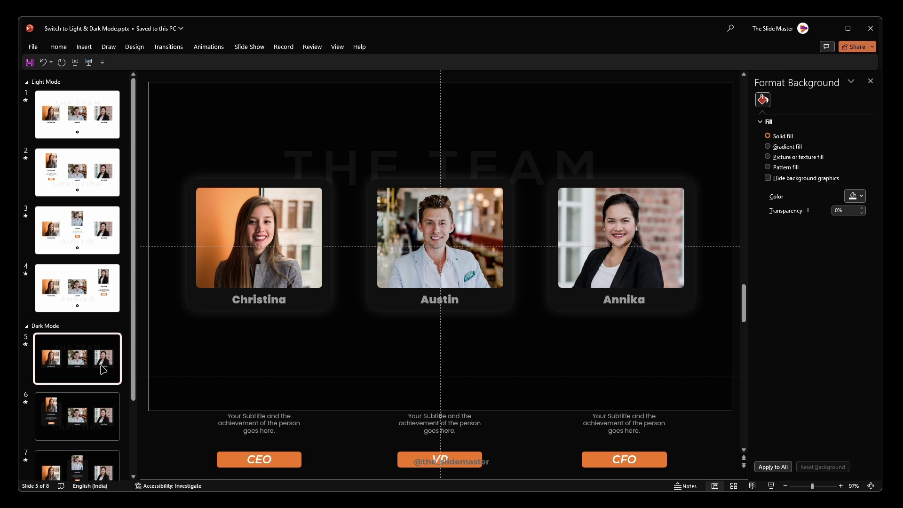
key(ctrl+v)
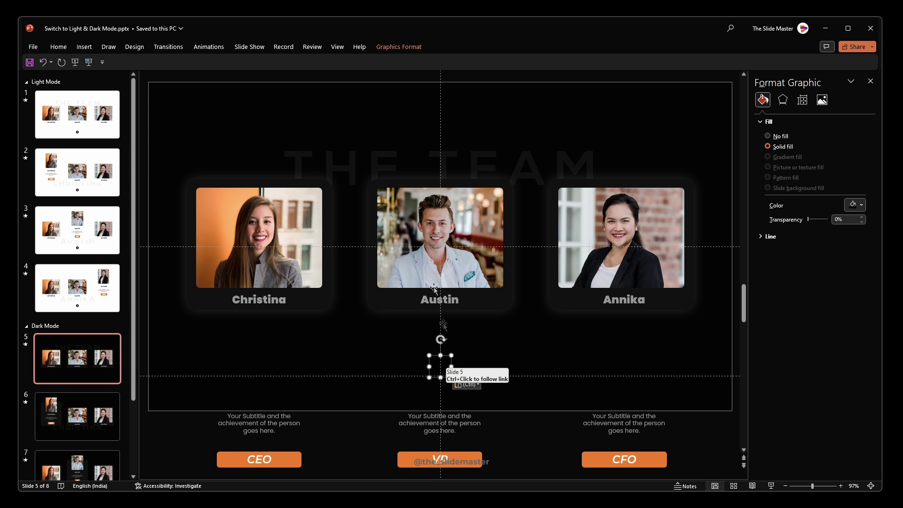
- Fill slide 5's lightning icon with the toggle's grey via the eyedropper, then copy it
scroll(416, 74, down, 2)
click(398, 47)
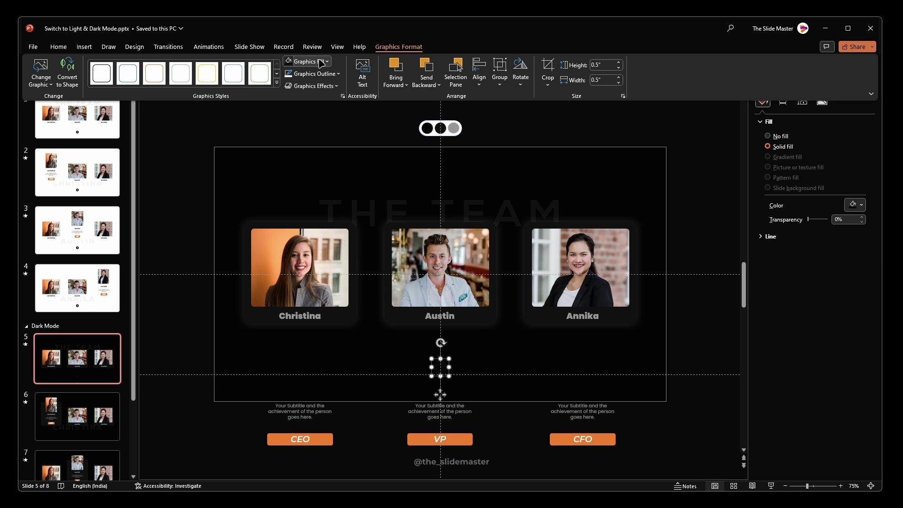
click(308, 61)
click(315, 218)
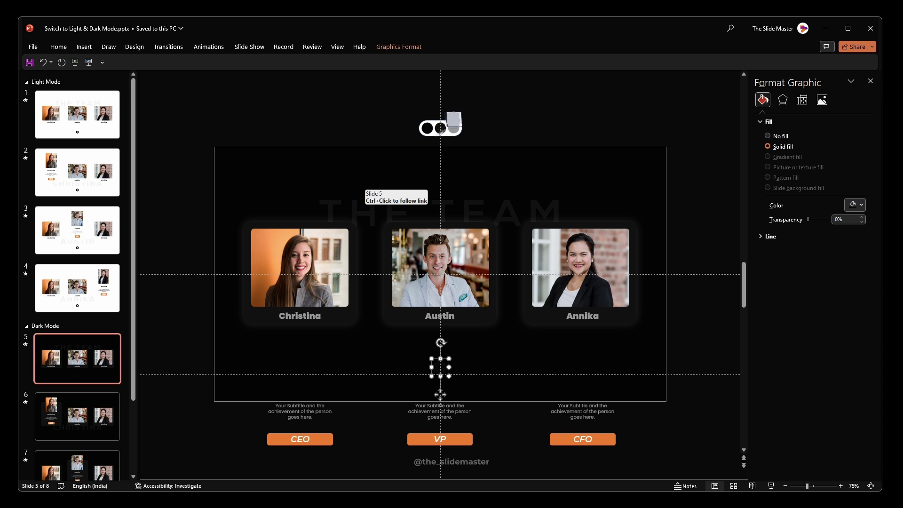
scroll(473, 356, up, 3)
scroll(466, 308, down, 1)
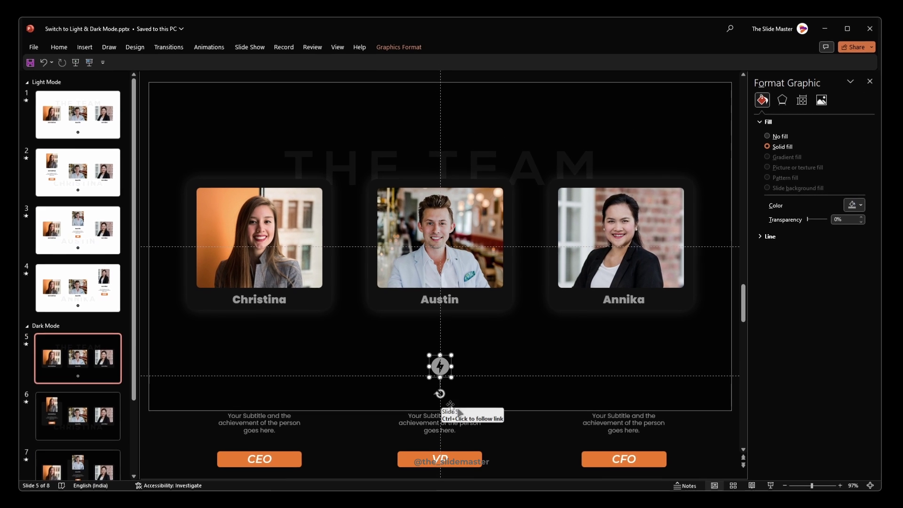
key(ctrl+c)
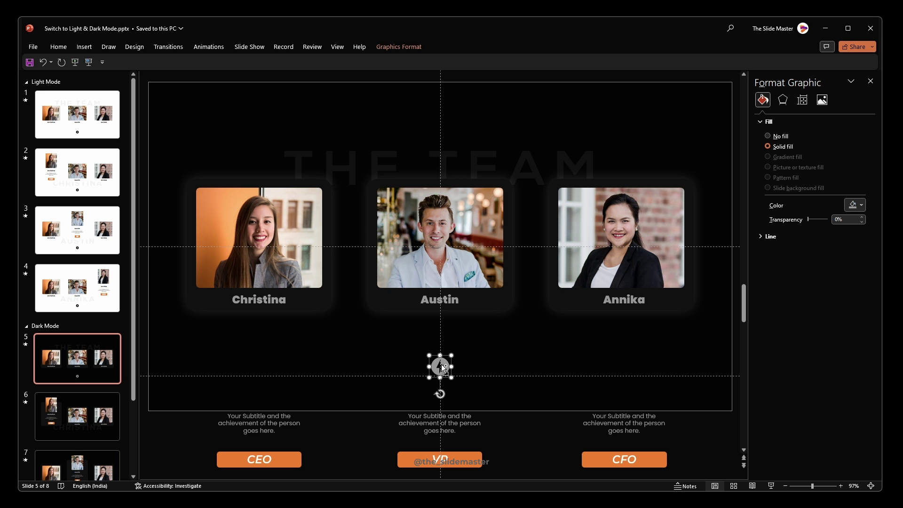
- Paste the grey icon onto dark slides 6, 7 and 8, then reselect slide 1's icon
click(98, 429)
key(ctrl+v)
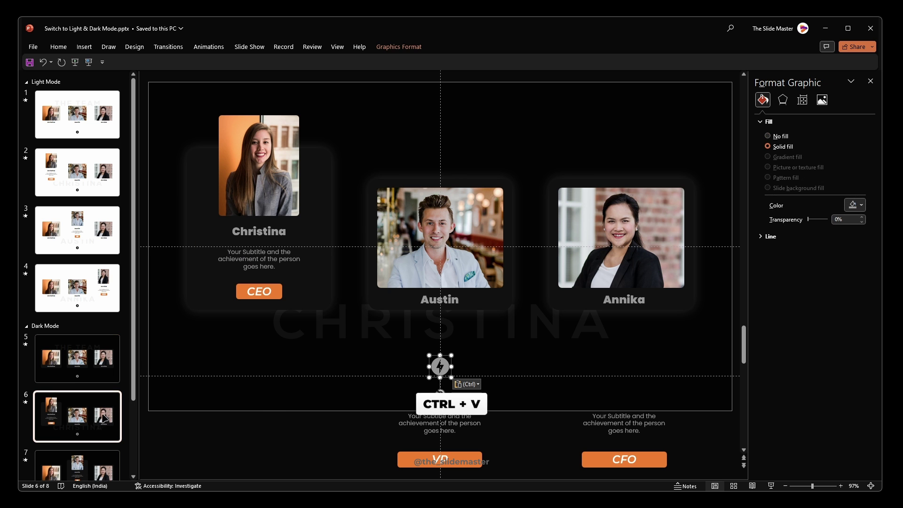
click(75, 463)
key(ctrl+v)
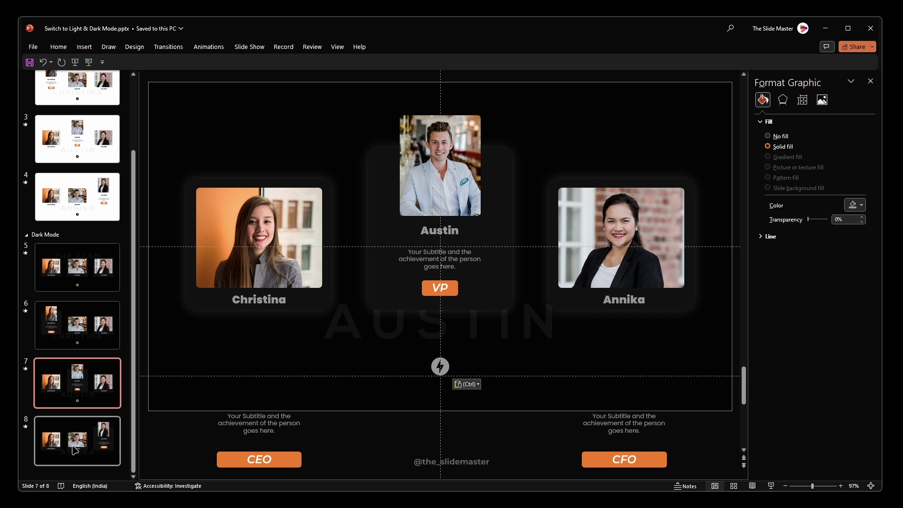
click(76, 451)
key(ctrl+v)
click(59, 284)
scroll(60, 284, up, 3)
click(77, 114)
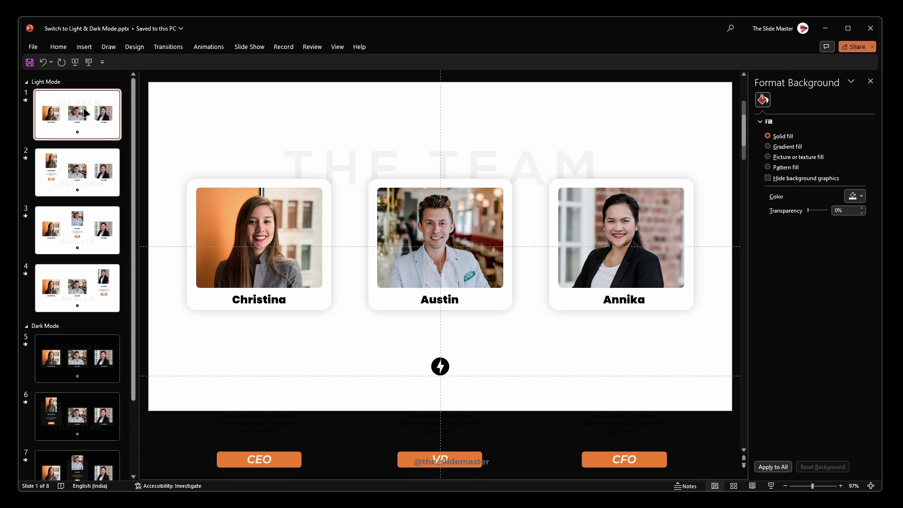
click(451, 371)
- Give slide 1's lightning icon a click hyperlink to Slide 5
click(446, 366)
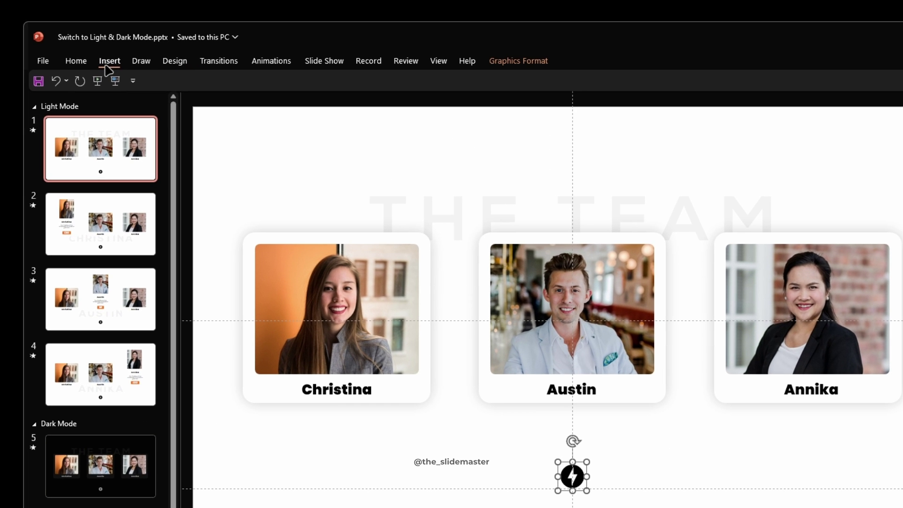
click(108, 63)
click(442, 94)
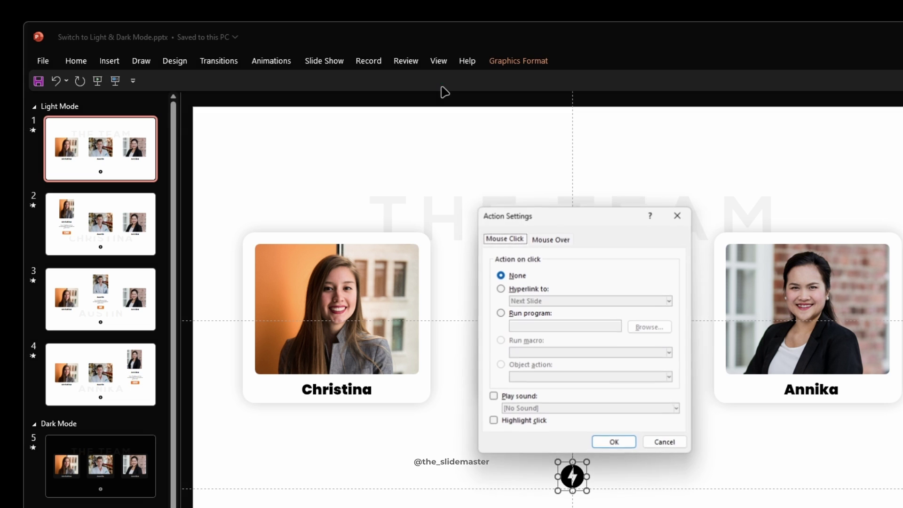
click(527, 289)
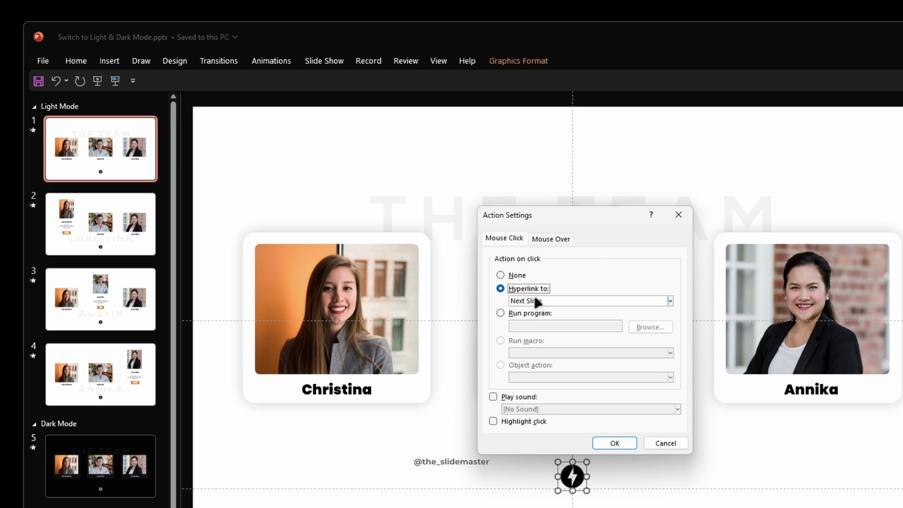
click(534, 300)
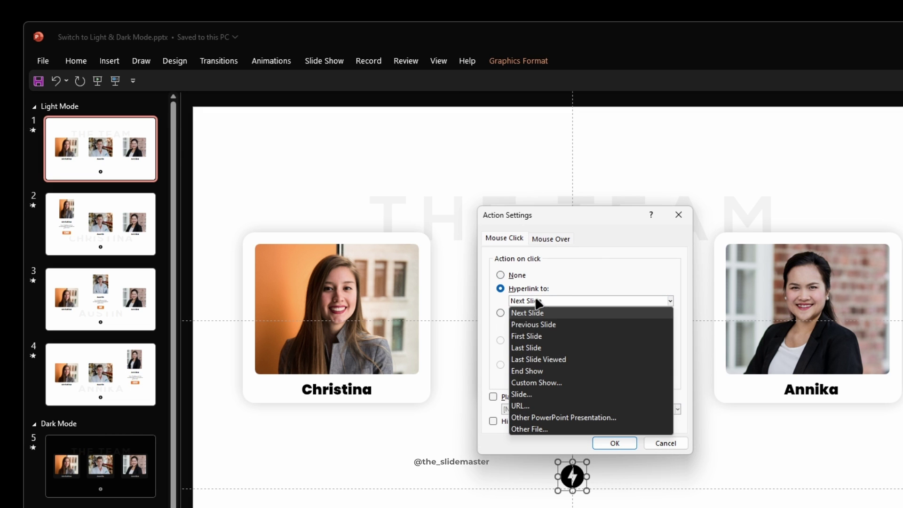
click(530, 394)
click(482, 312)
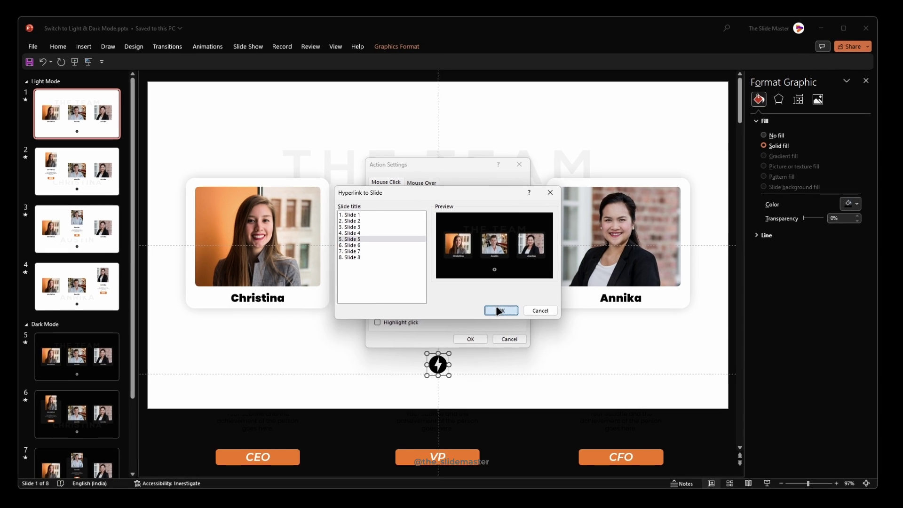
click(619, 385)
click(479, 343)
- Hyperlink slide 2's lightning icon to Slide 6
key(Page_Down)
click(435, 370)
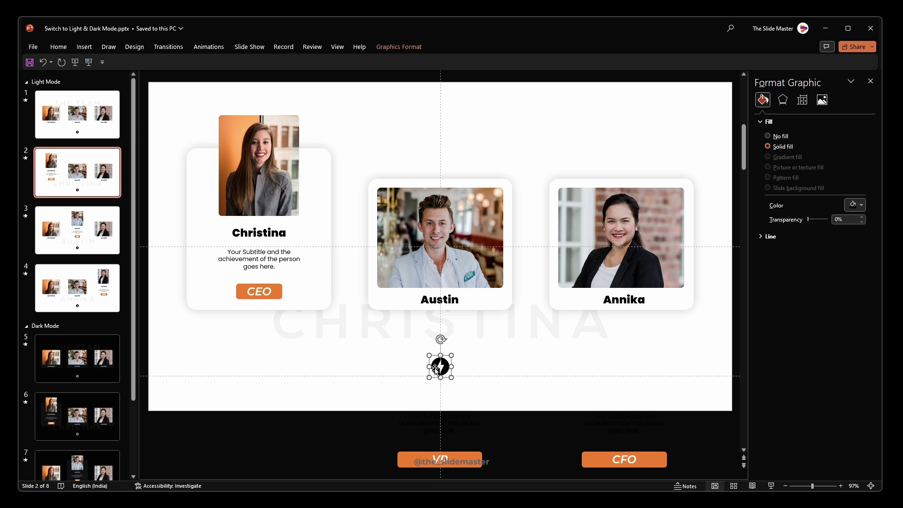
click(85, 47)
click(340, 73)
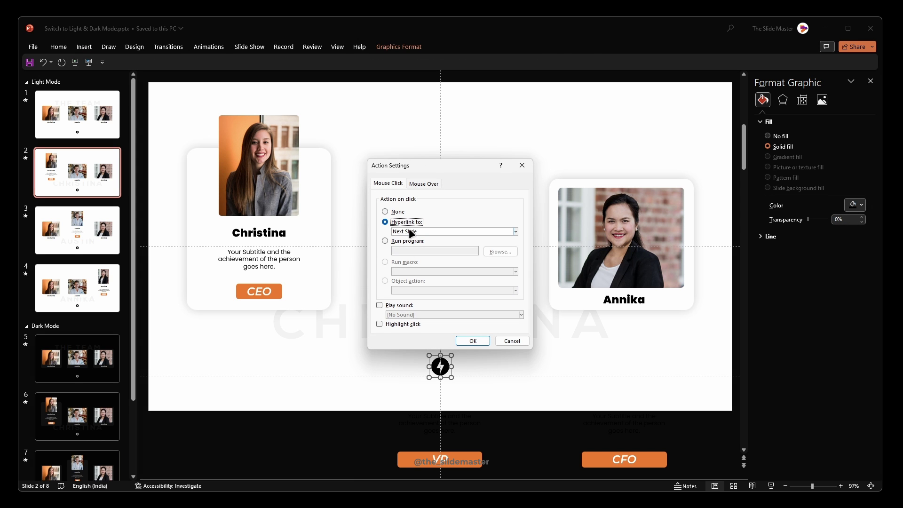
click(412, 233)
click(409, 303)
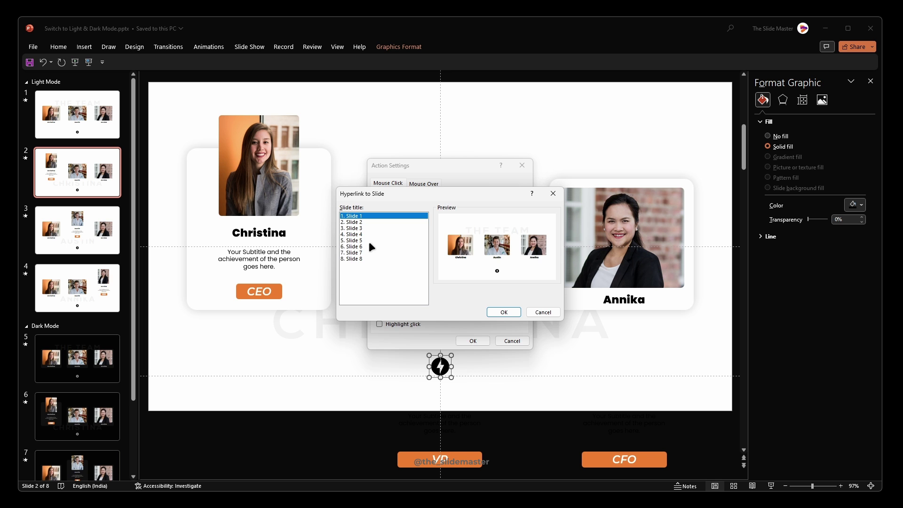
click(372, 247)
click(503, 312)
click(473, 341)
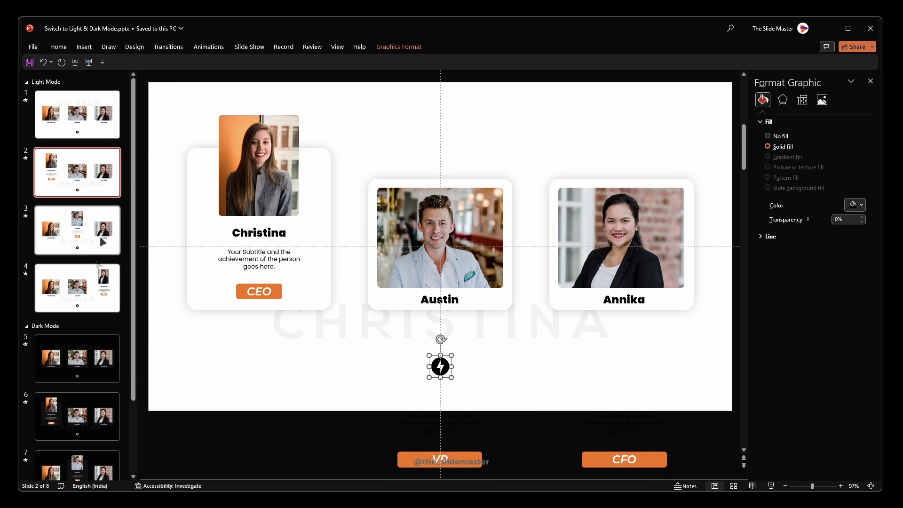
- Hyperlink slide 3's lightning icon to Slide 7
click(102, 219)
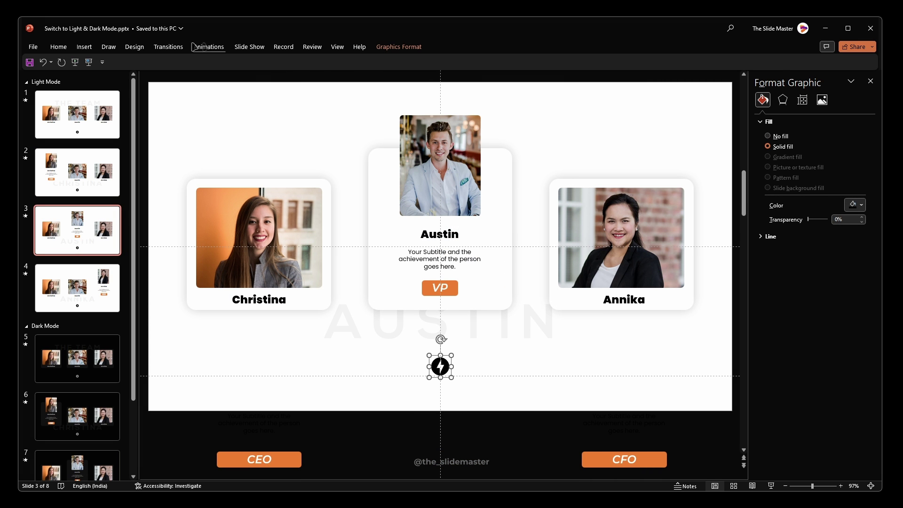
click(84, 46)
click(340, 72)
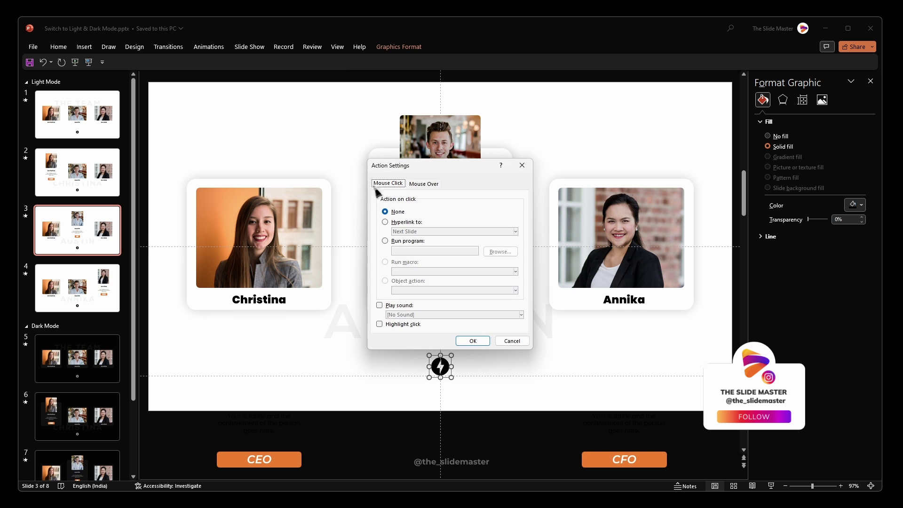
click(407, 231)
click(403, 307)
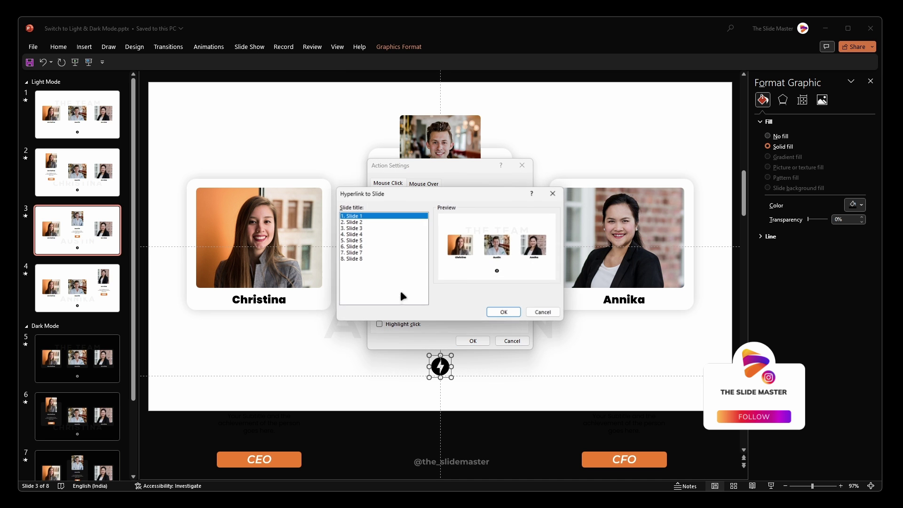
click(367, 252)
click(503, 312)
click(472, 340)
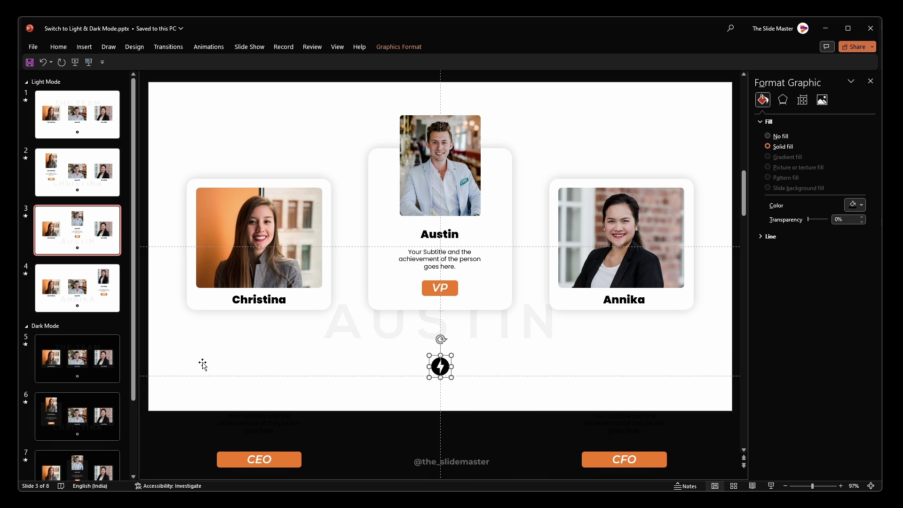
- Hyperlink slide 4's lightning icon to Slide 8
click(73, 298)
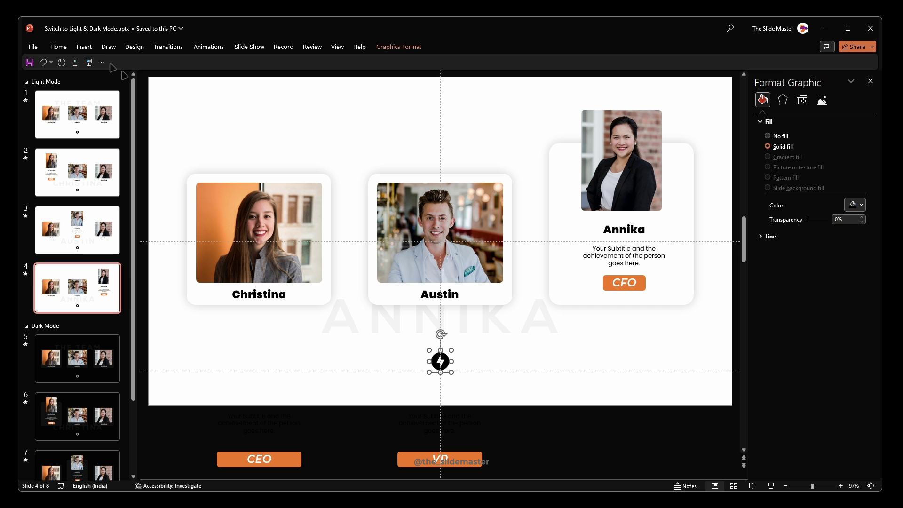
click(84, 47)
click(346, 82)
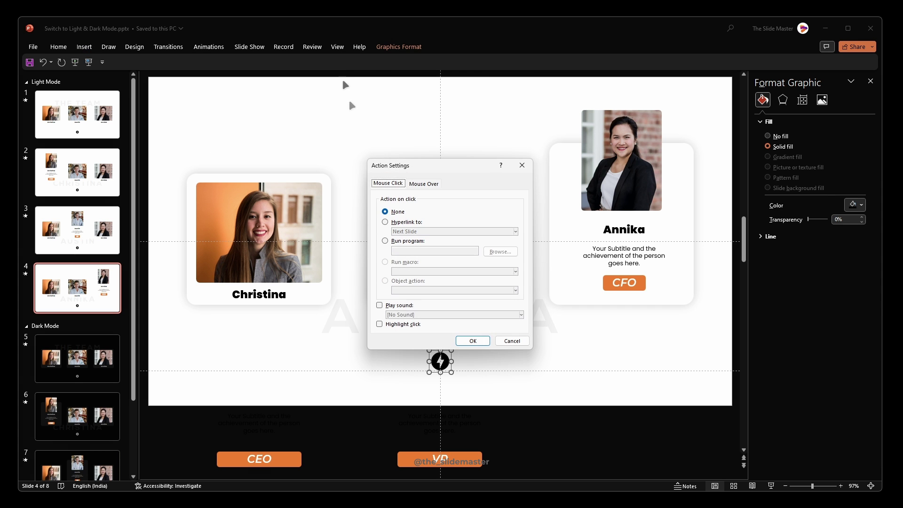
click(404, 223)
click(423, 231)
click(414, 288)
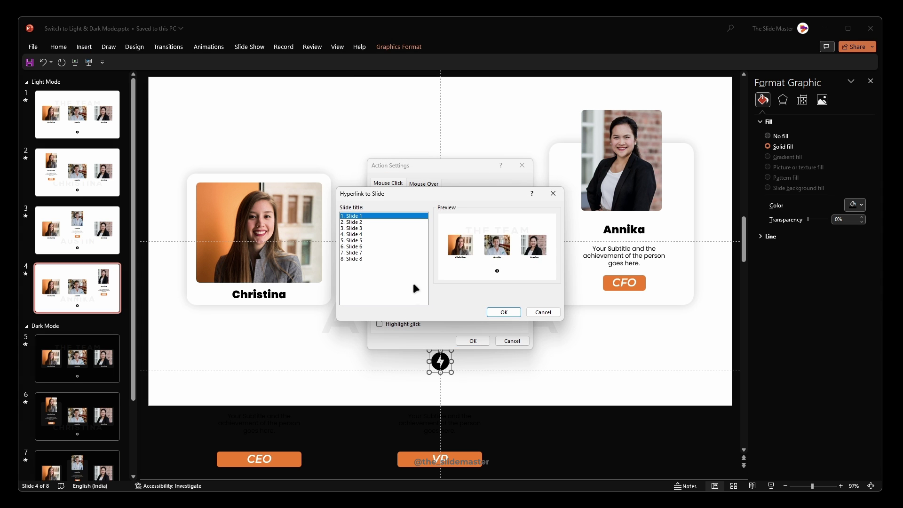
click(355, 259)
click(504, 312)
- Hyperlink dark slide 5's lightning icon back to Slide 1
click(473, 341)
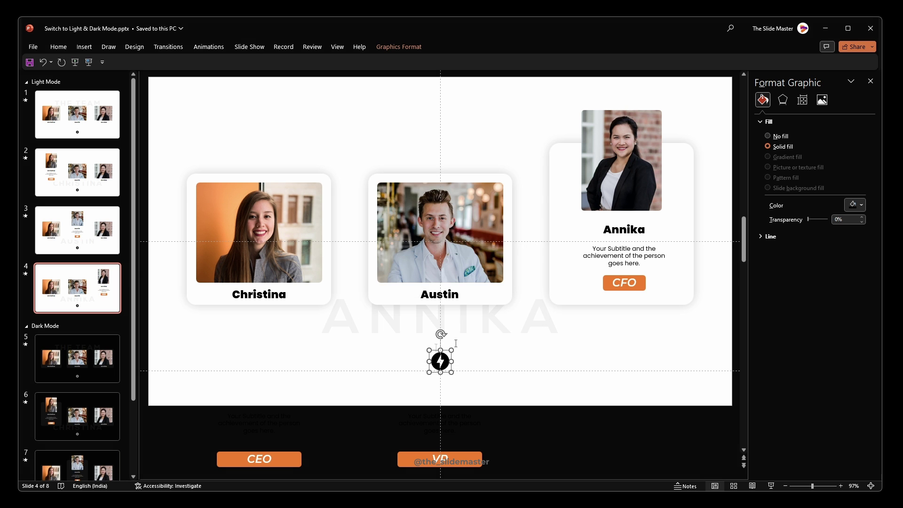
click(105, 348)
click(438, 365)
click(435, 363)
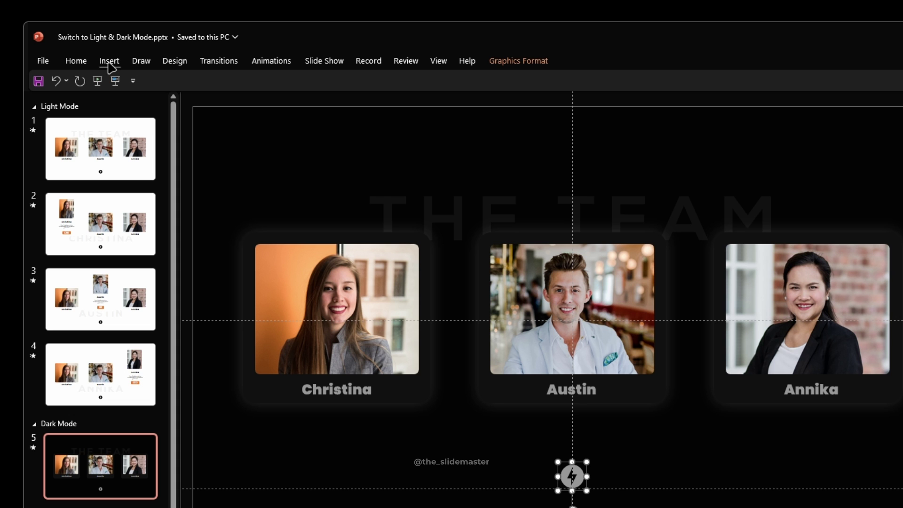
click(110, 64)
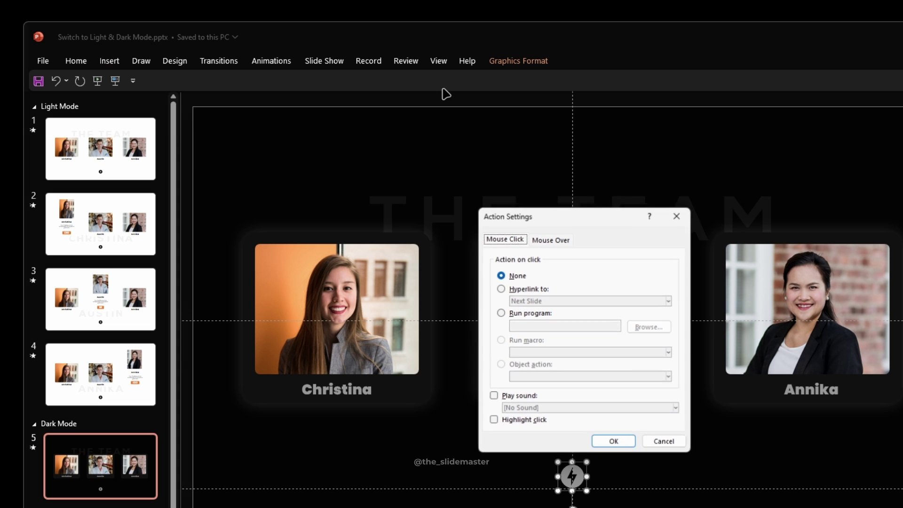
click(441, 91)
click(538, 302)
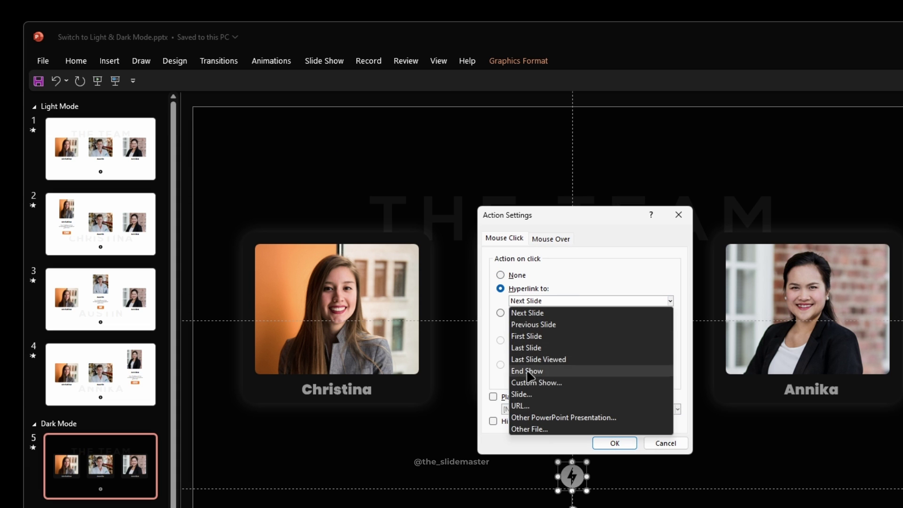
click(525, 395)
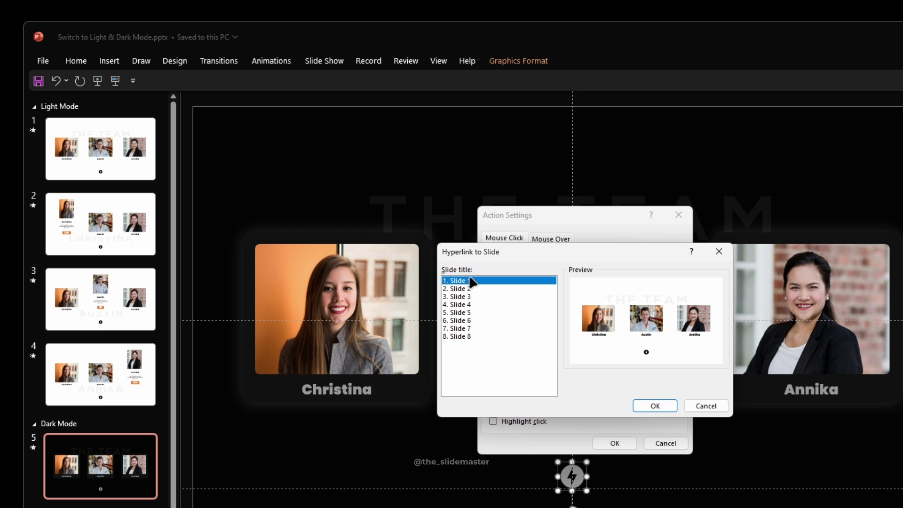
click(655, 406)
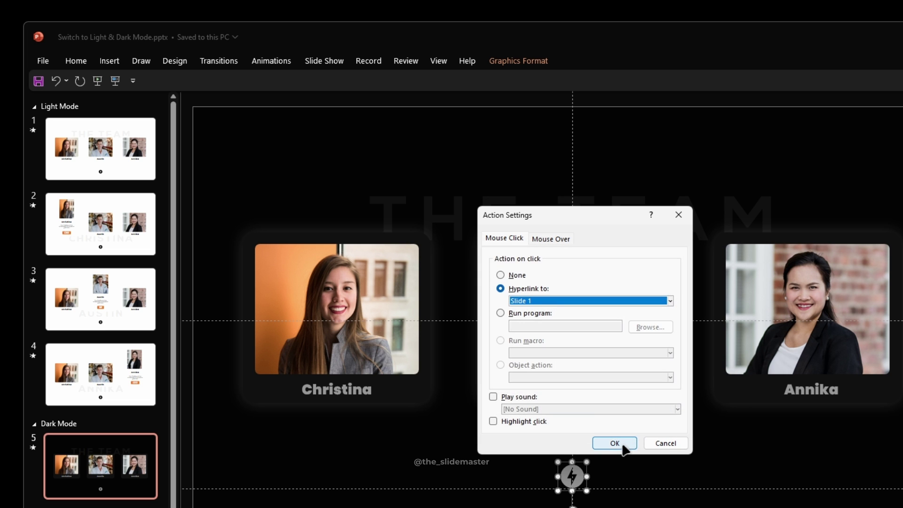
click(616, 443)
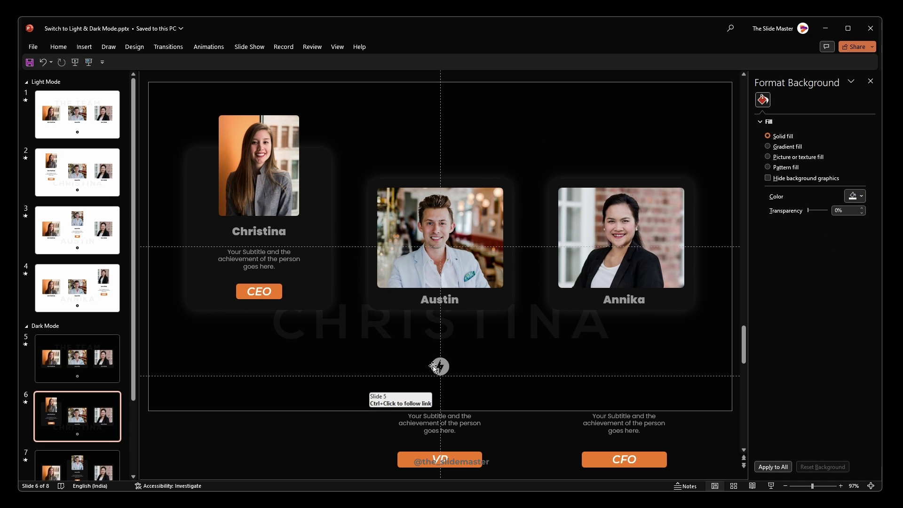
- Hyperlink dark slide 6's lightning icon to Slide 2
click(571, 482)
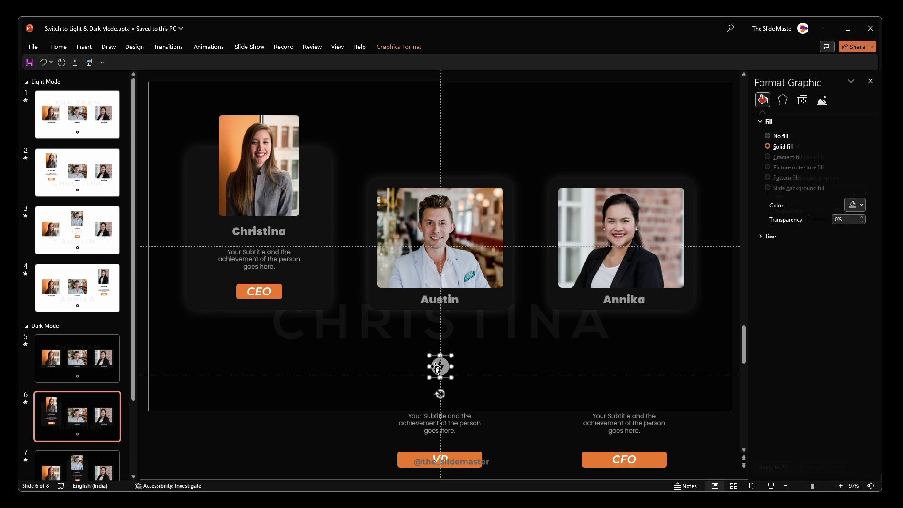
click(85, 47)
click(346, 75)
click(403, 232)
click(409, 307)
click(357, 221)
click(502, 313)
- Hyperlink dark slide 7's lightning icon to Slide 3
click(472, 340)
scroll(423, 376, down, 1)
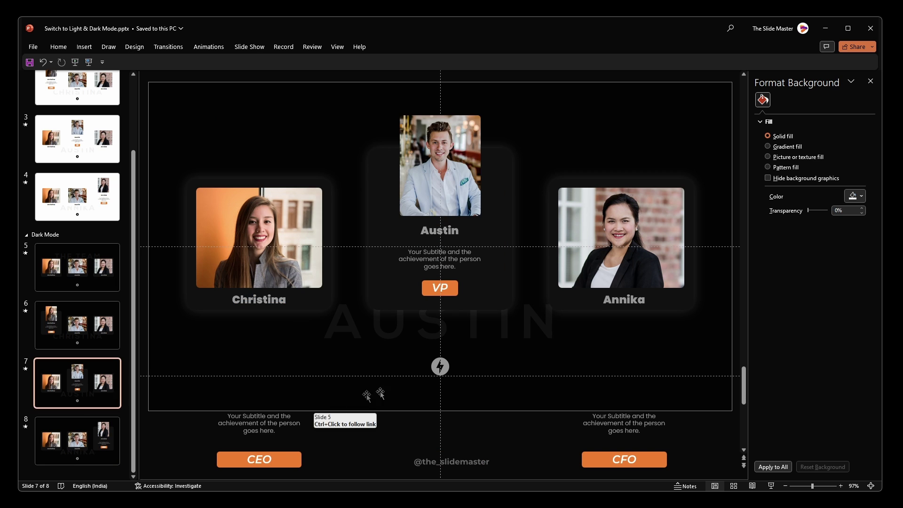
click(439, 366)
click(89, 48)
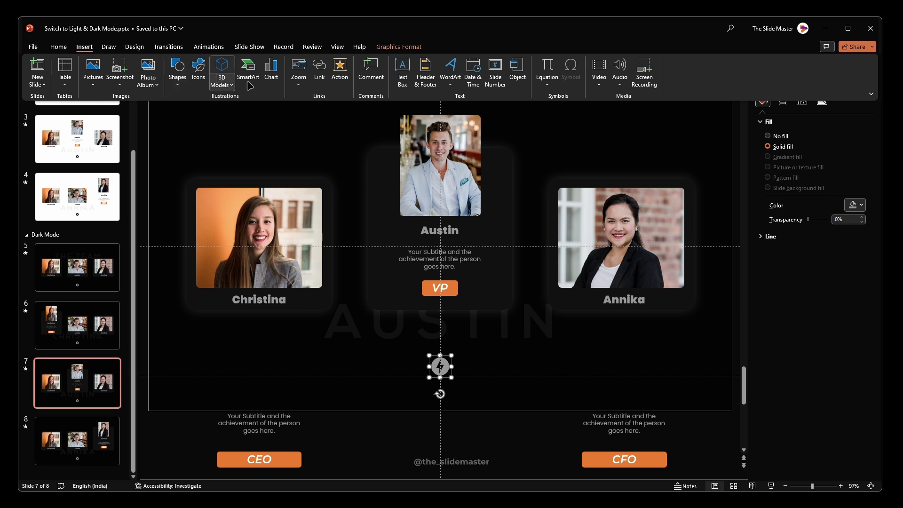
click(340, 71)
click(407, 232)
click(410, 300)
click(365, 234)
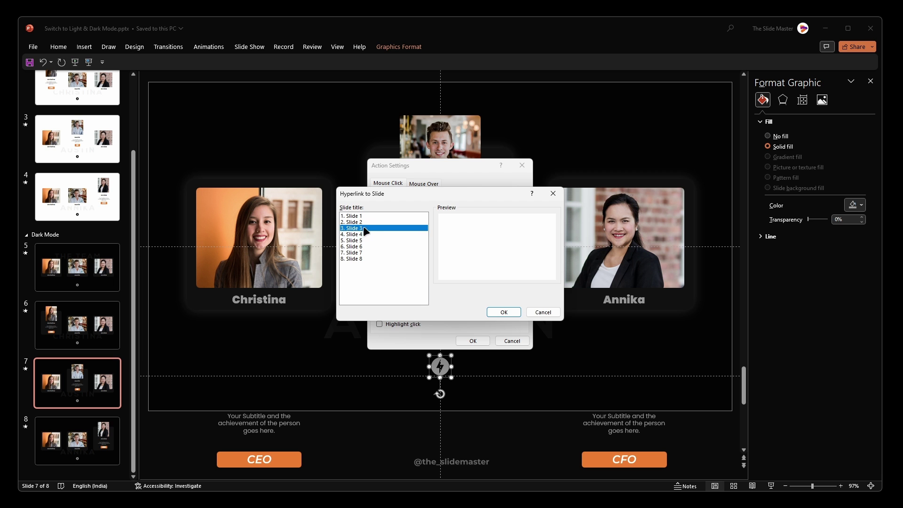
click(502, 312)
- Hyperlink dark slide 8's lightning icon to Slide 4 and deselect it
click(473, 341)
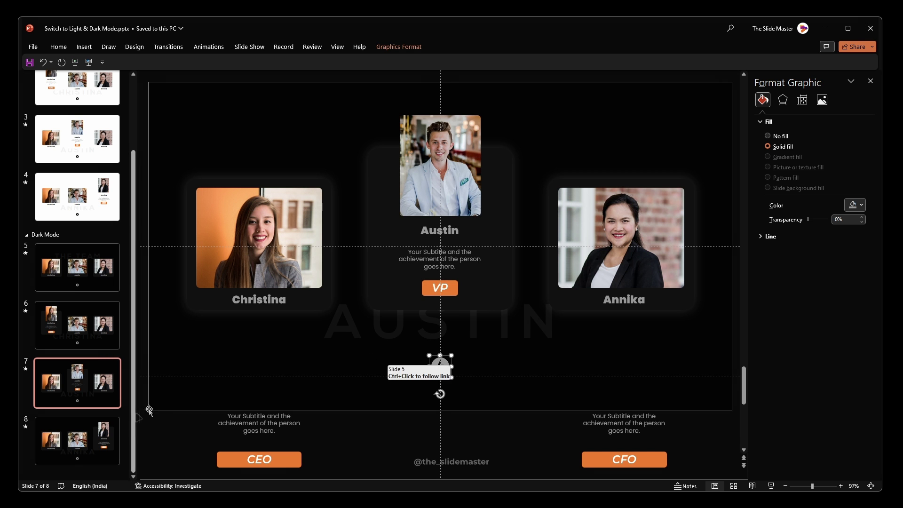
scroll(459, 372, down, 1)
click(434, 369)
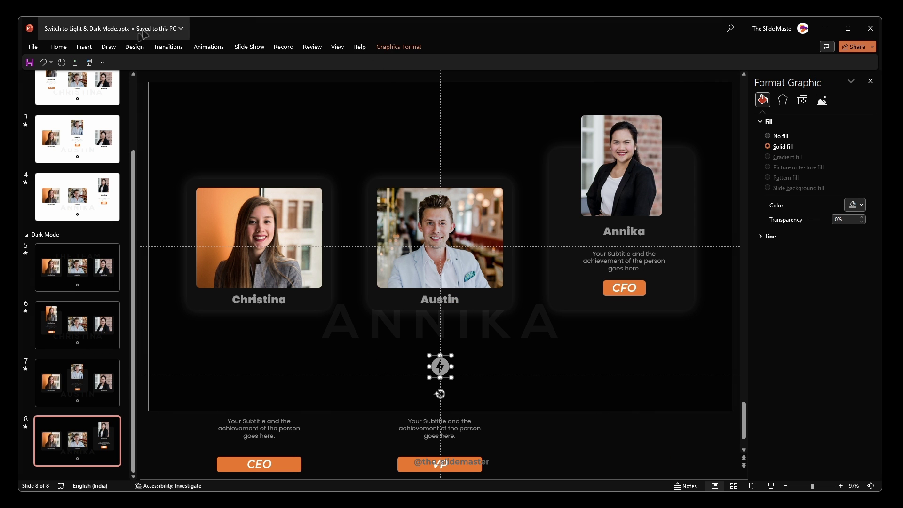
click(84, 47)
click(339, 72)
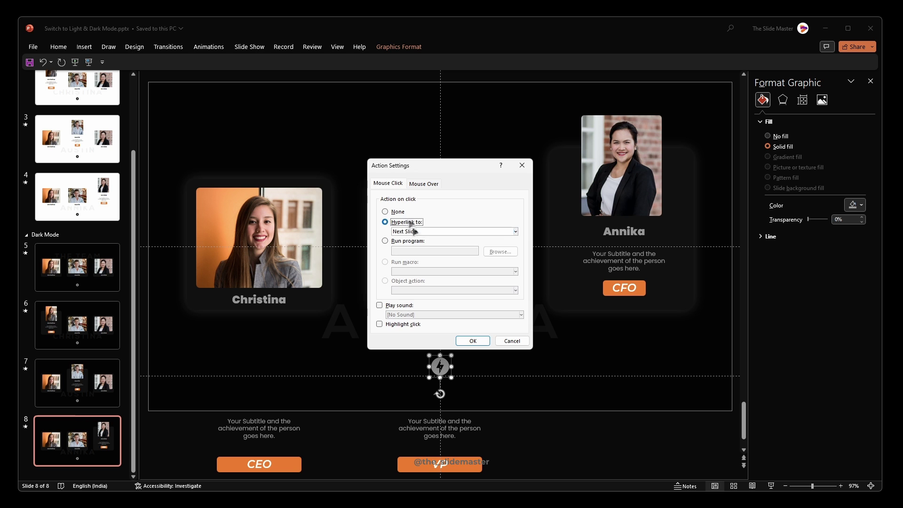
click(420, 231)
click(413, 299)
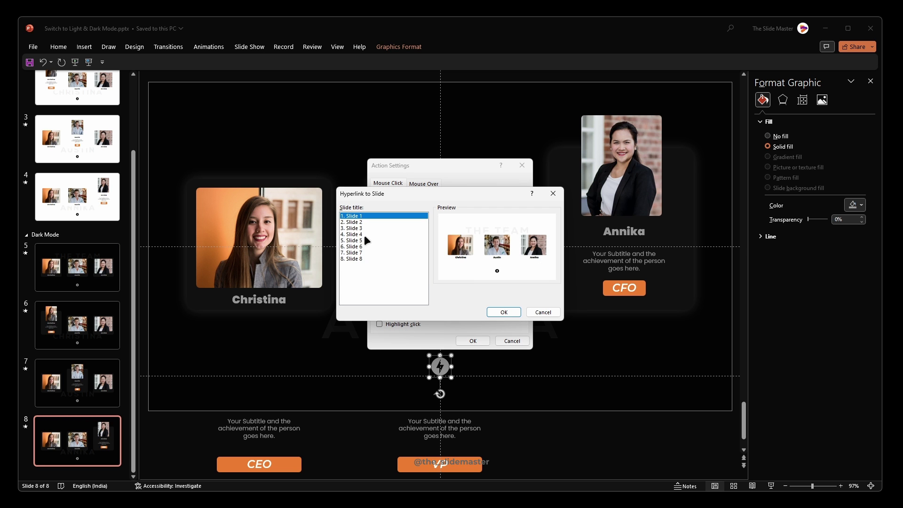
click(365, 235)
click(498, 310)
click(473, 340)
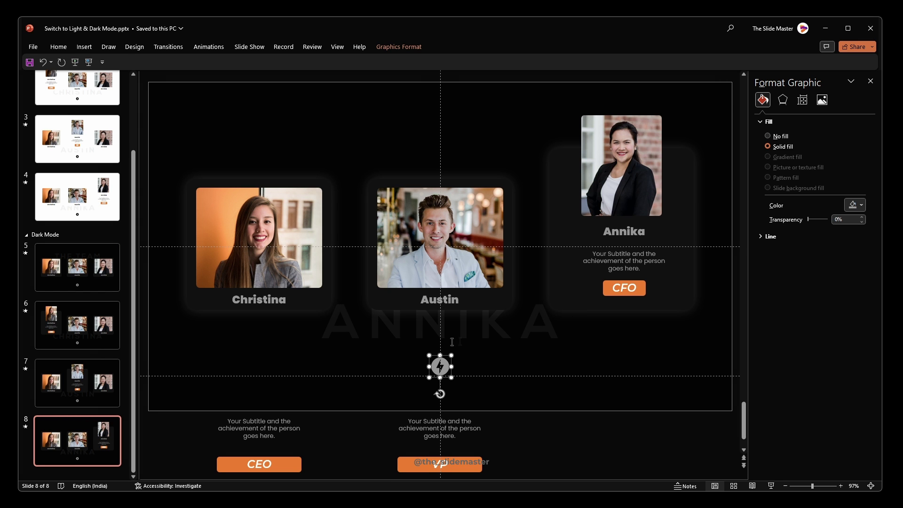
click(343, 432)
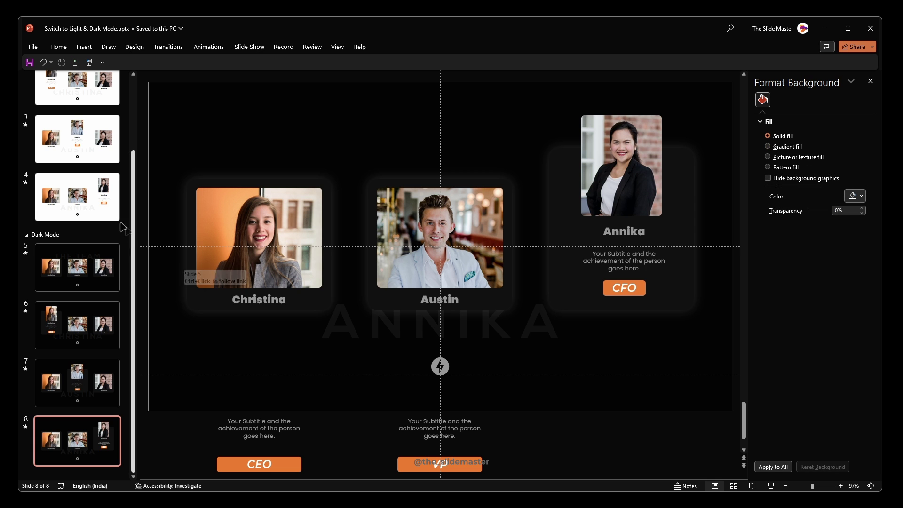
scroll(88, 214, up, 3)
- Run the slideshow from slide 1, flipping several members' slides between light and dark via the icon
scroll(88, 214, down, 1)
scroll(75, 134, up, 1)
click(80, 116)
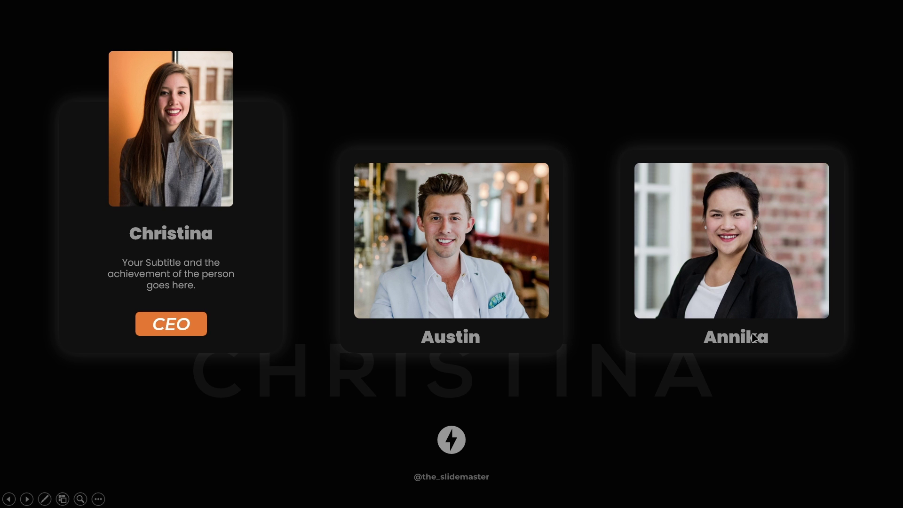
click(754, 337)
click(462, 445)
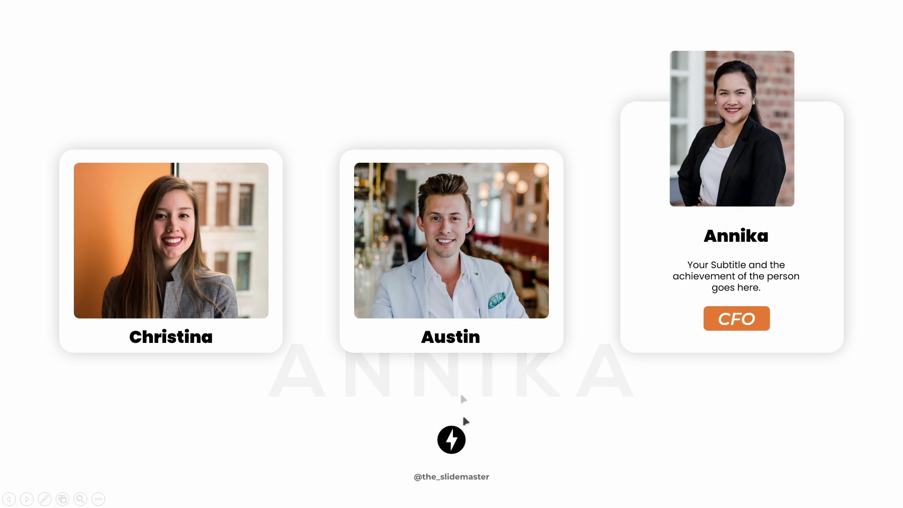
click(445, 339)
click(463, 446)
click(715, 340)
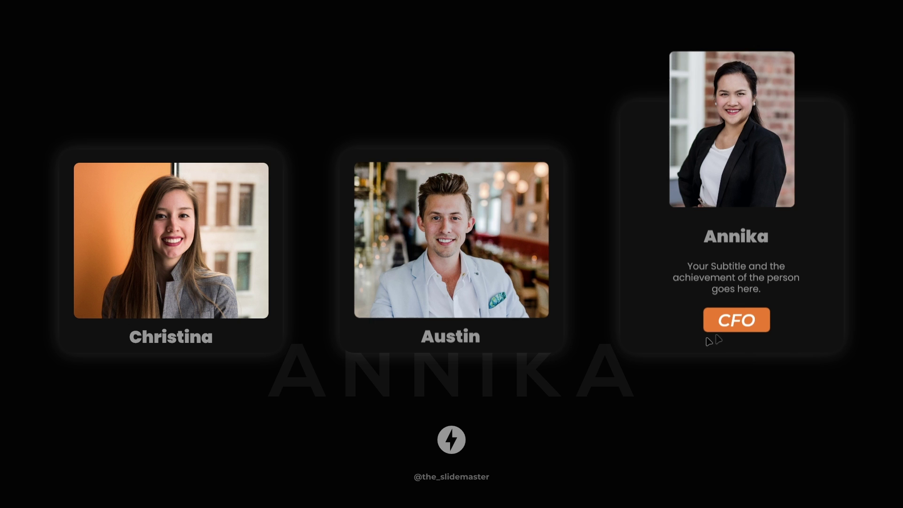
click(184, 352)
click(463, 435)
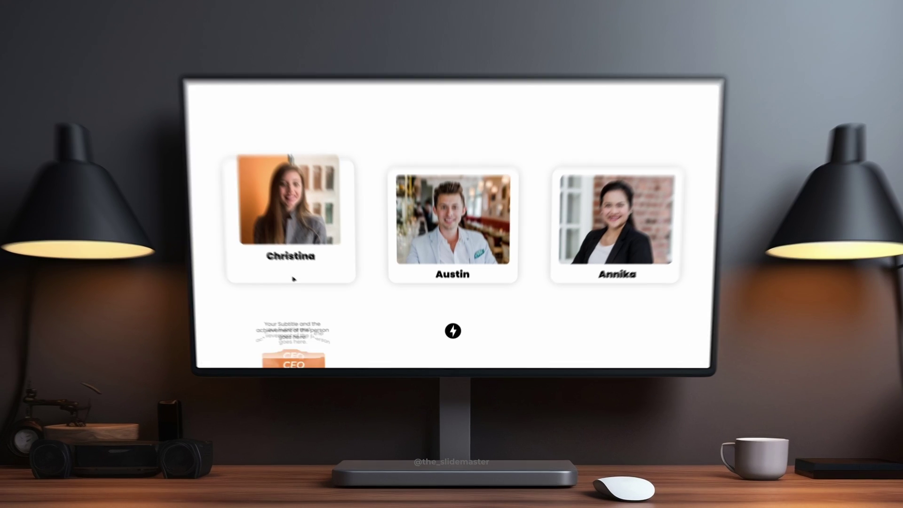
- Go to the next member's slide and toggle it dark, light, then dark again
click(295, 277)
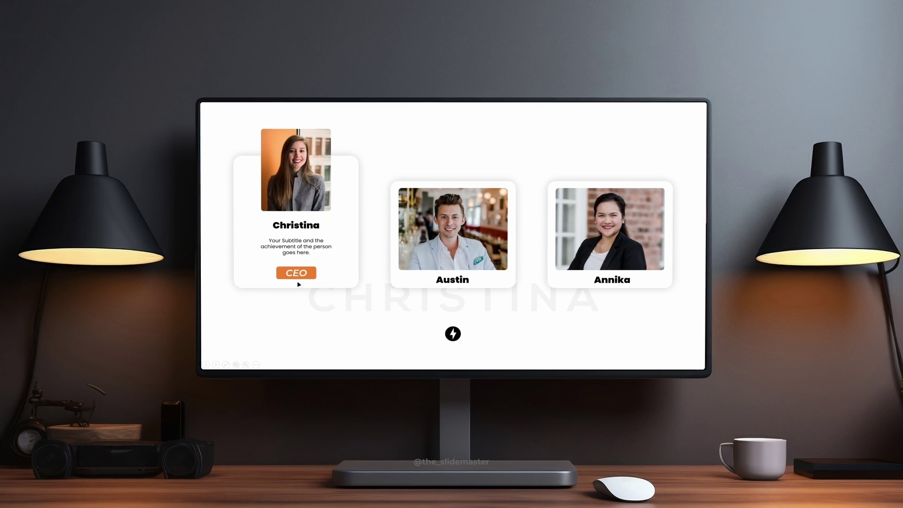
click(455, 333)
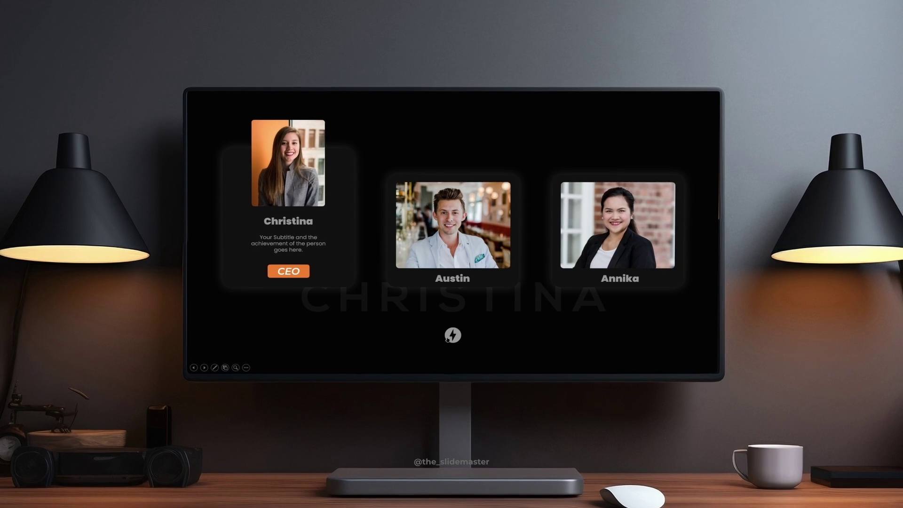
click(454, 334)
click(460, 337)
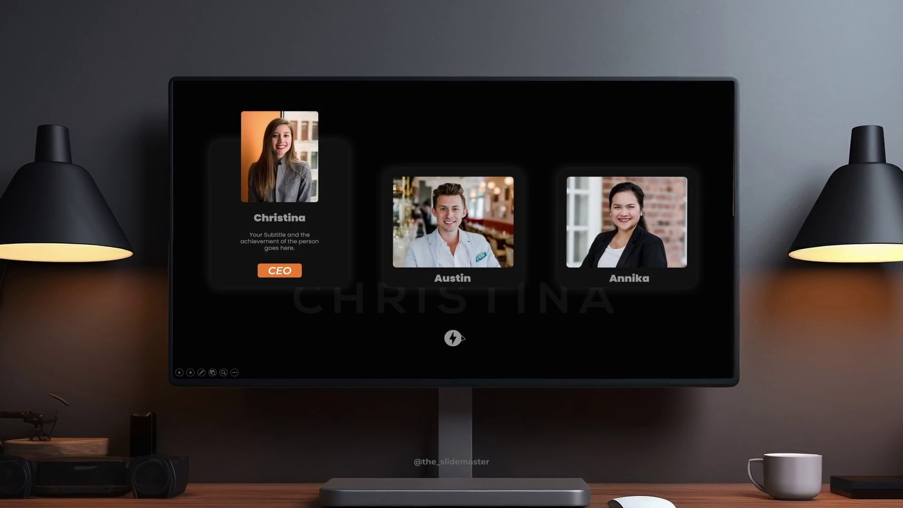
- Visit the next two members' slides, switching each between light and dark modes
click(635, 276)
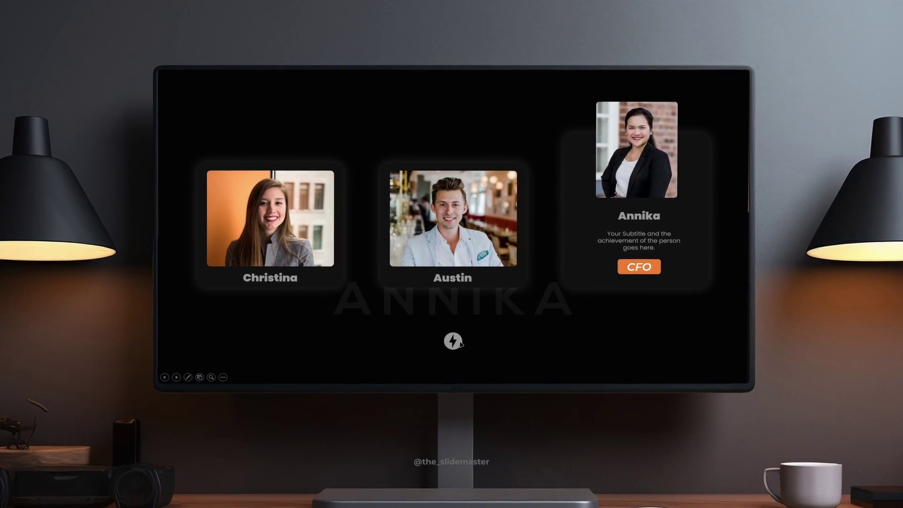
click(453, 340)
click(450, 282)
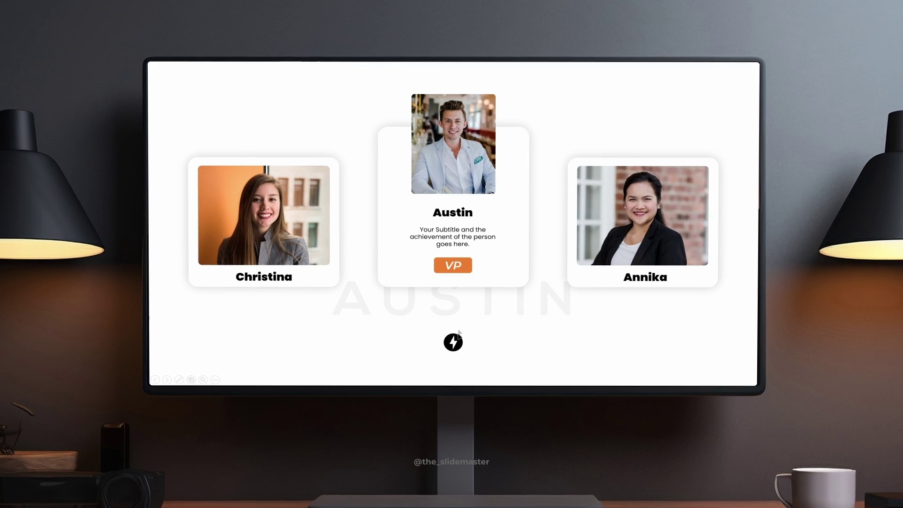
click(456, 344)
click(590, 270)
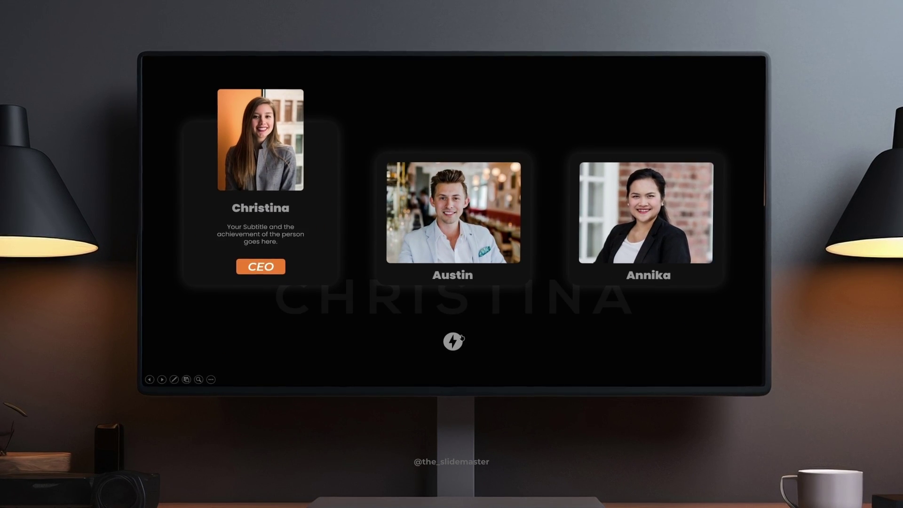
click(460, 339)
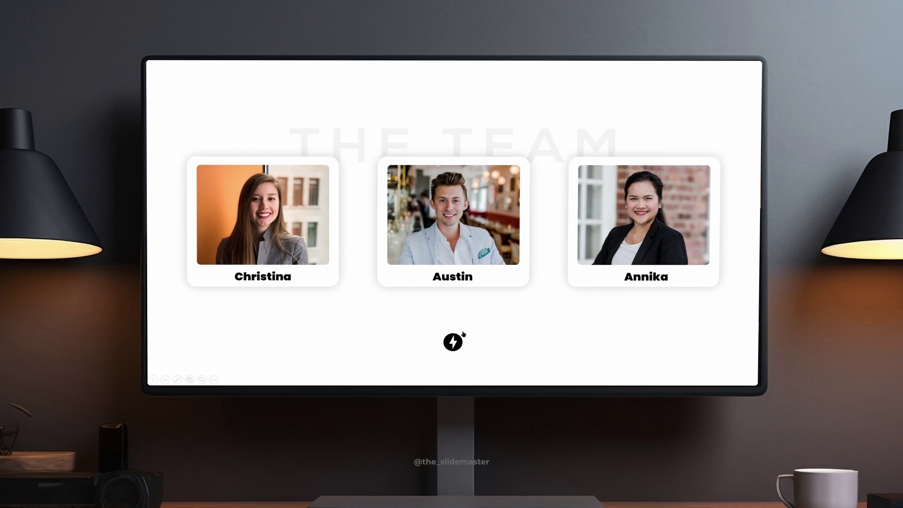
- Toggle THE TEAM overview slide to dark, back to light, and finally dark
click(455, 341)
click(458, 342)
click(459, 342)
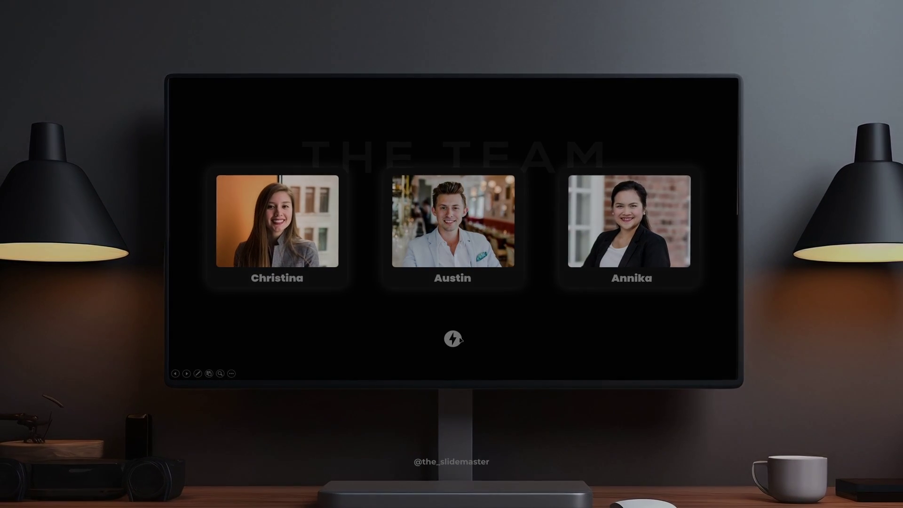